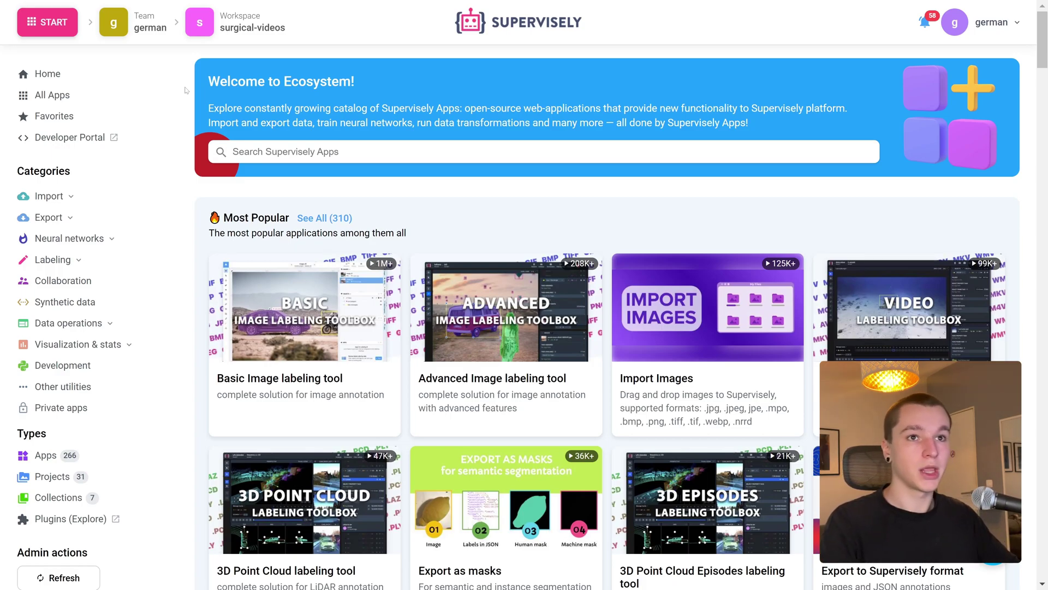
Open the workspace's neural networks page and show the detection and tracking category for videos.
{"action": "left_click", "coordinate": [57, 30]}
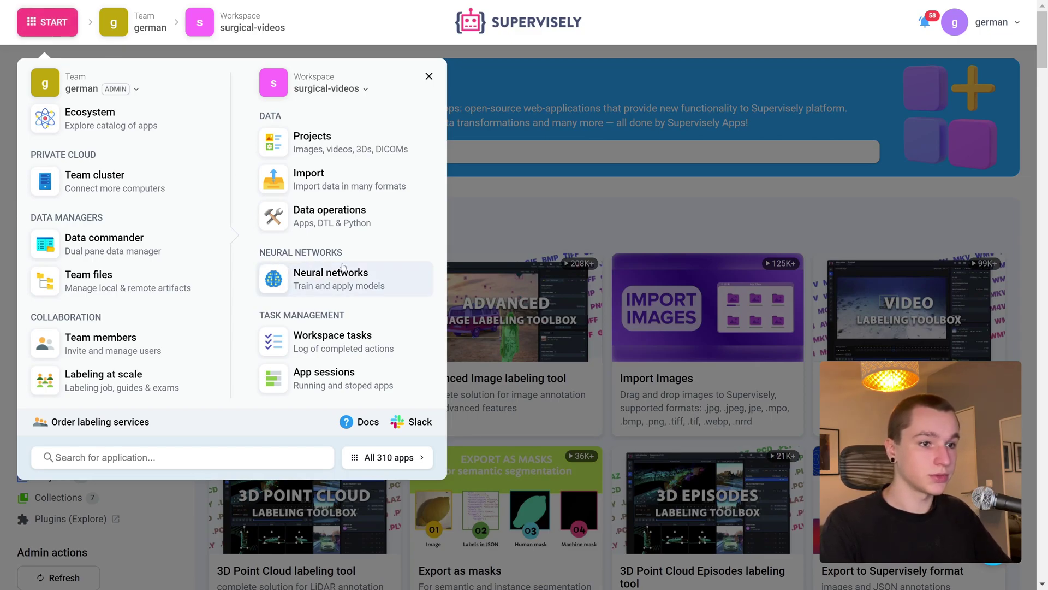
{"action": "left_click", "coordinate": [331, 278]}
{"action": "triple_click", "coordinate": [89, 102]}
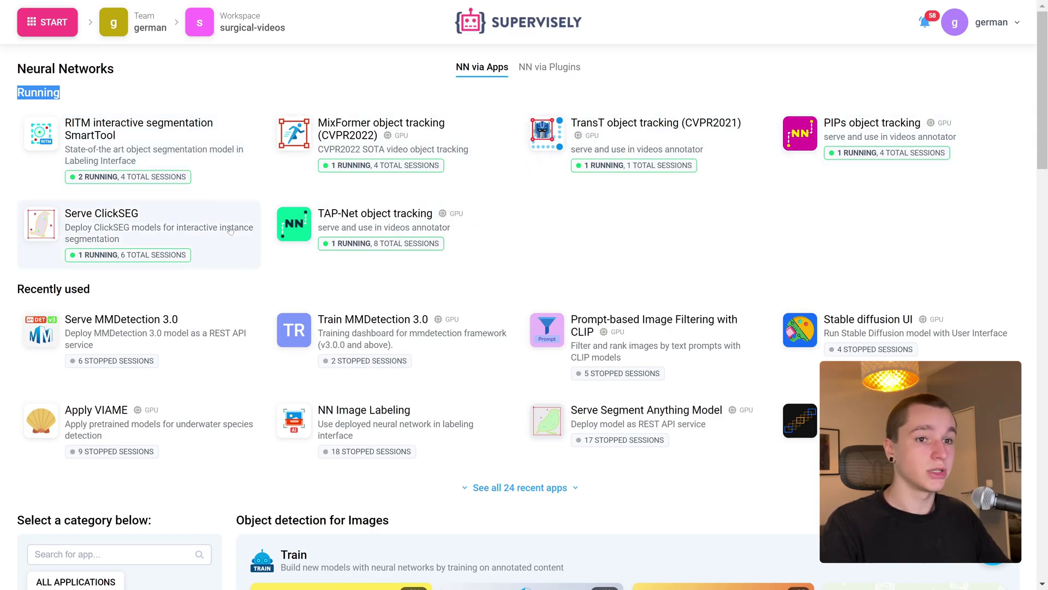
{"action": "left_click", "coordinate": [288, 498]}
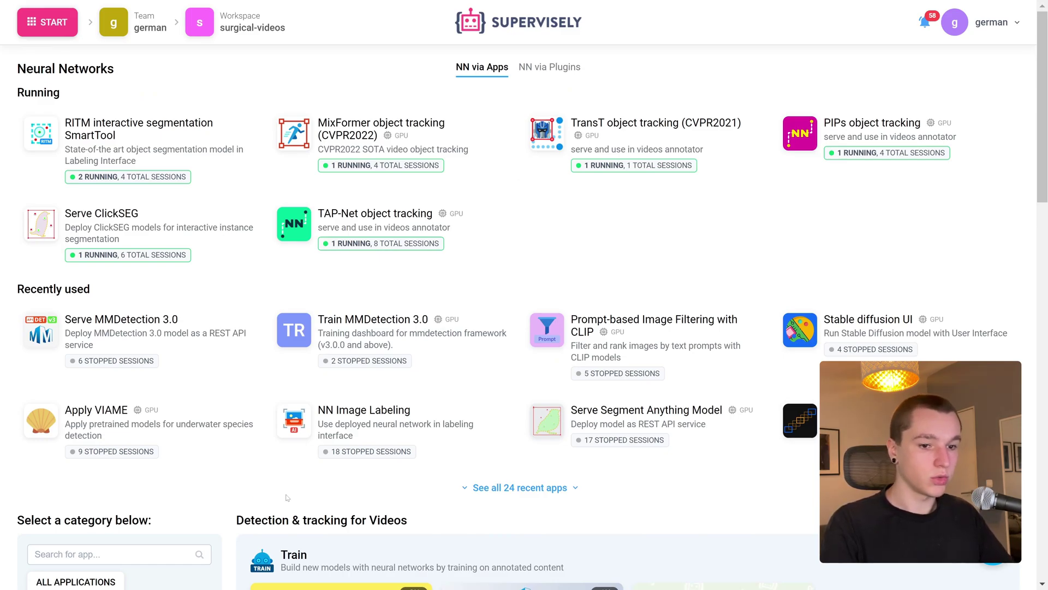
Examine the train, serve, inference interface and machine learning tool apps available for video detection and tracking.
{"action": "scroll", "coordinate": [288, 497], "scroll_direction": "down", "scroll_amount": 10}
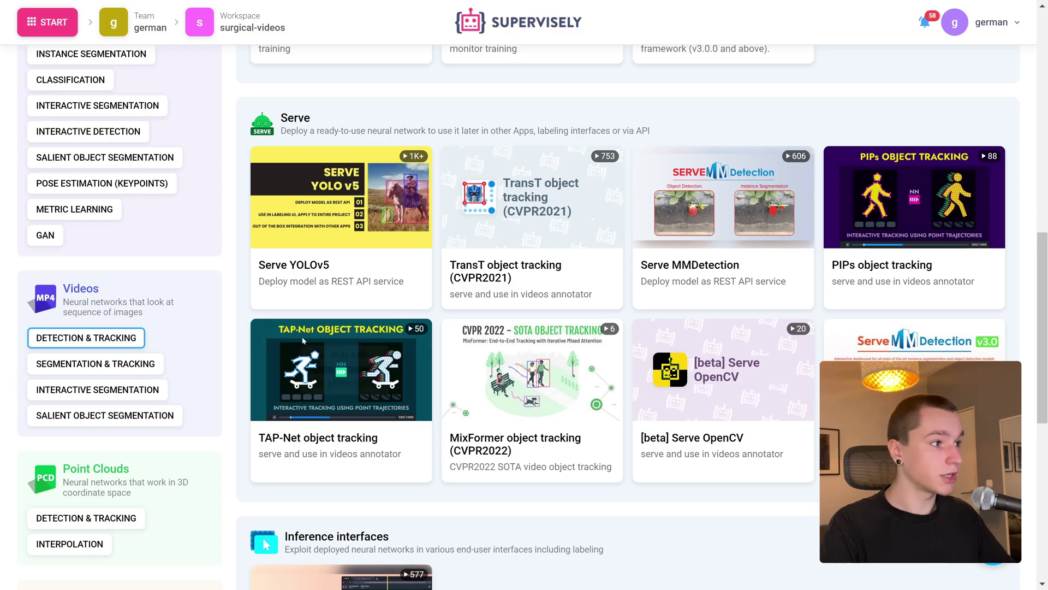
{"action": "scroll", "coordinate": [263, 152], "scroll_direction": "up", "scroll_amount": 2}
{"action": "scroll", "coordinate": [262, 153], "scroll_direction": "up", "scroll_amount": 3}
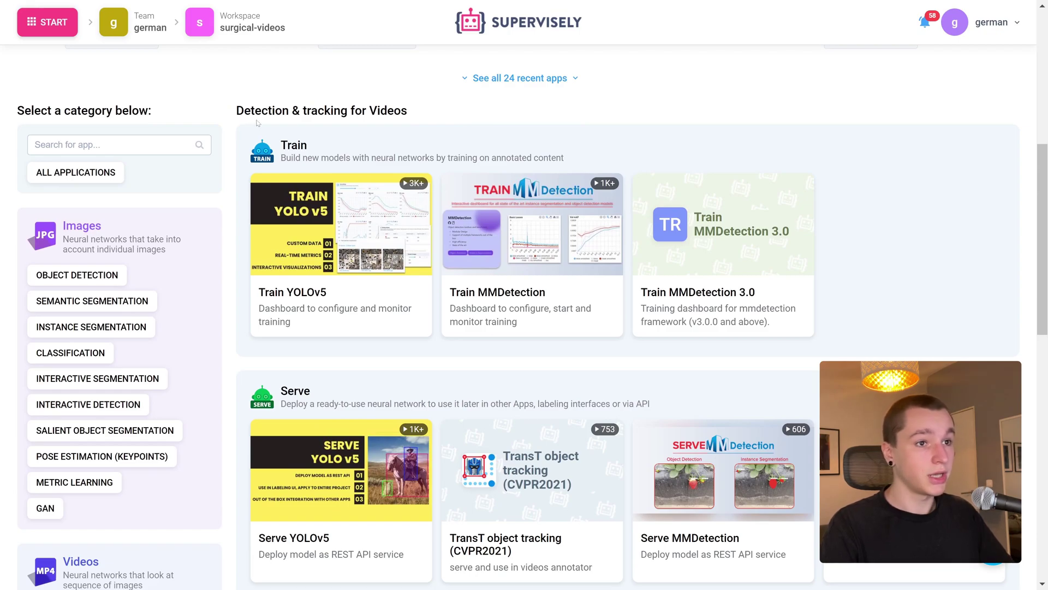
{"action": "scroll", "coordinate": [305, 150], "scroll_direction": "down", "scroll_amount": 5}
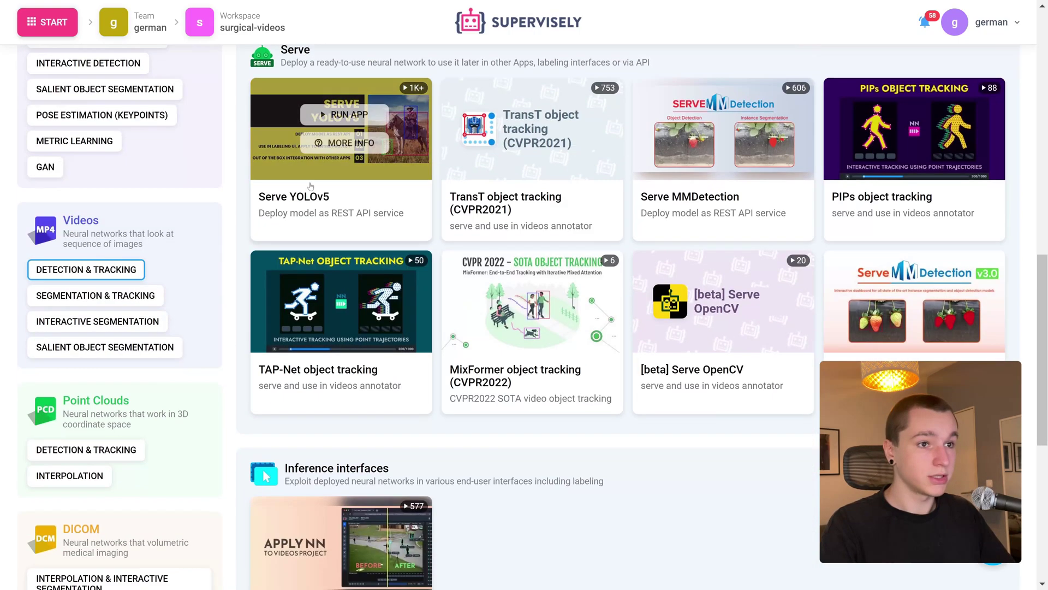
{"action": "scroll", "coordinate": [310, 184], "scroll_direction": "up", "scroll_amount": 2}
{"action": "scroll", "coordinate": [290, 186], "scroll_direction": "down", "scroll_amount": 7}
{"action": "left_click_drag", "start_coordinate": [404, 195], "coordinate": [285, 195]}
{"action": "scroll", "coordinate": [285, 196], "scroll_direction": "down", "scroll_amount": 3}
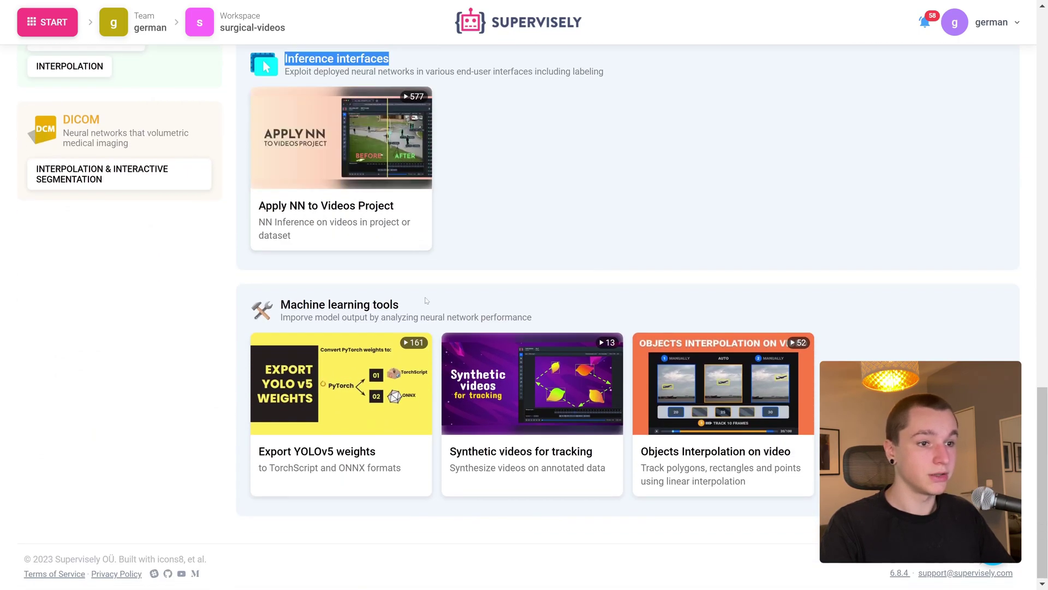
{"action": "left_click_drag", "start_coordinate": [399, 305], "coordinate": [279, 304]}
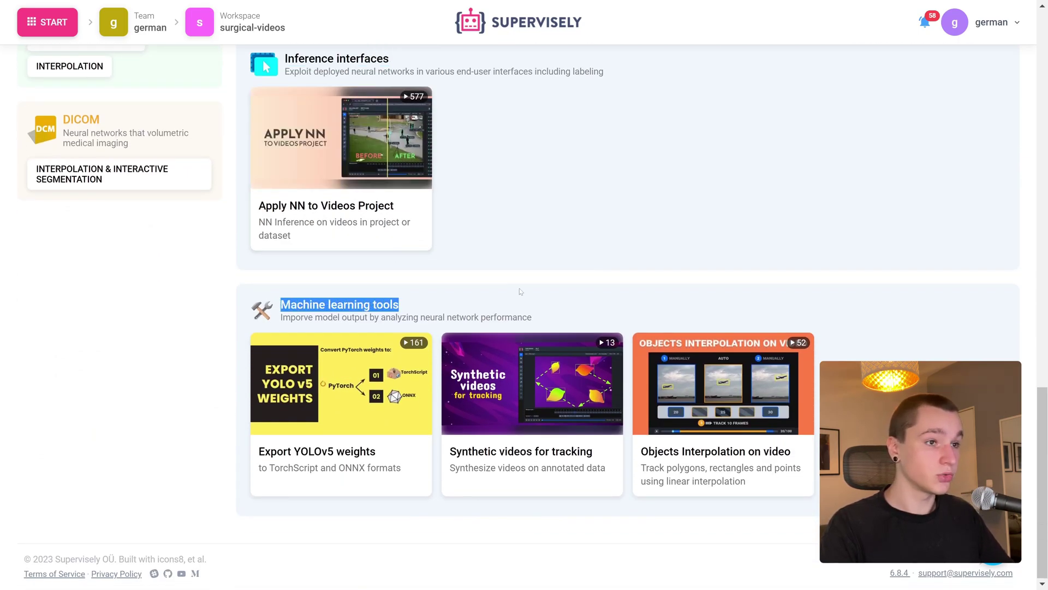
{"action": "scroll", "coordinate": [520, 290], "scroll_direction": "up", "scroll_amount": 10}
{"action": "left_click_drag", "start_coordinate": [311, 254], "coordinate": [280, 254]}
{"action": "left_click", "coordinate": [344, 262]}
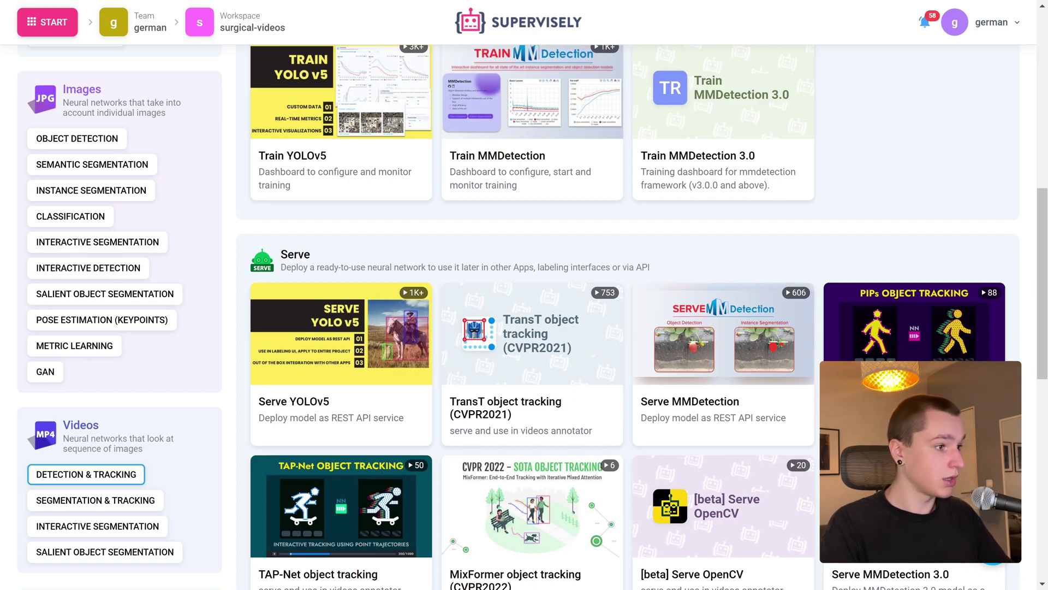
{"action": "scroll", "coordinate": [358, 239], "scroll_direction": "down", "scroll_amount": 1}
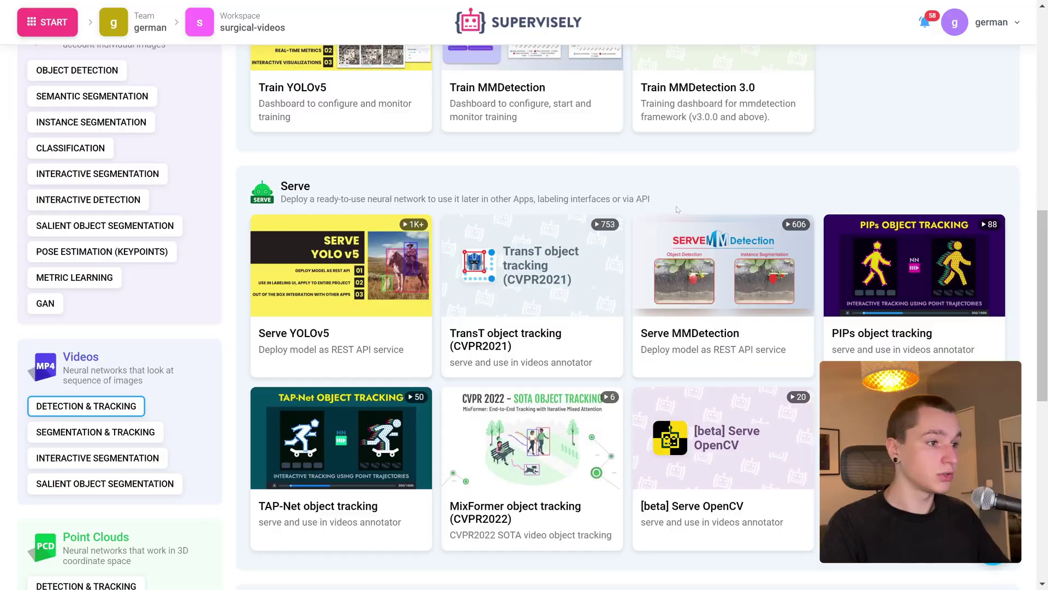
Run the MixFormer object tracking (CVPR2022) app on the team's own RTX 4090 agent and close its logs.
{"action": "mouse_move", "coordinate": [538, 469]}
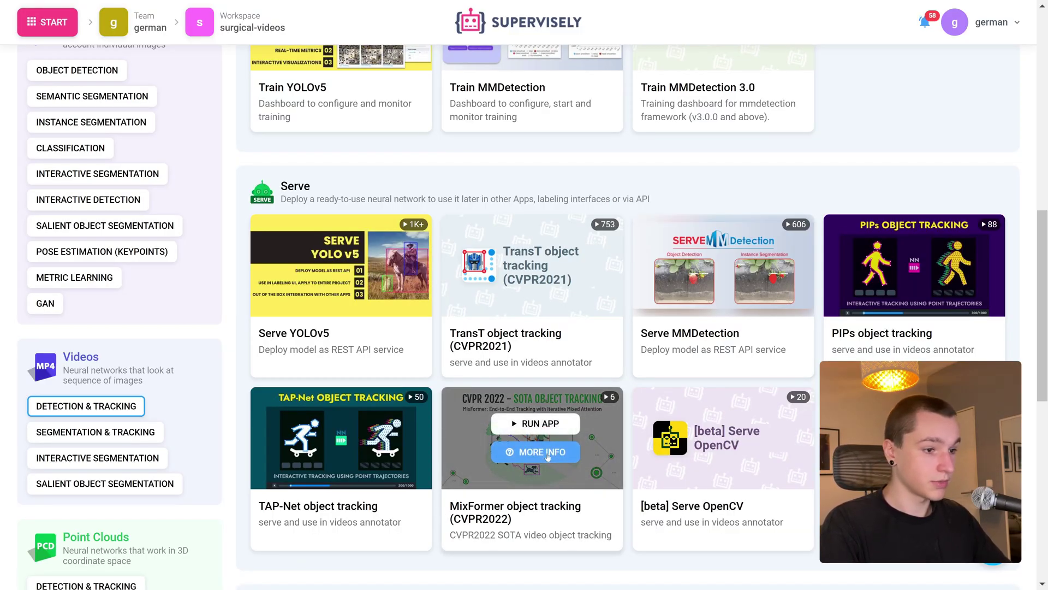
{"action": "left_click", "coordinate": [538, 423]}
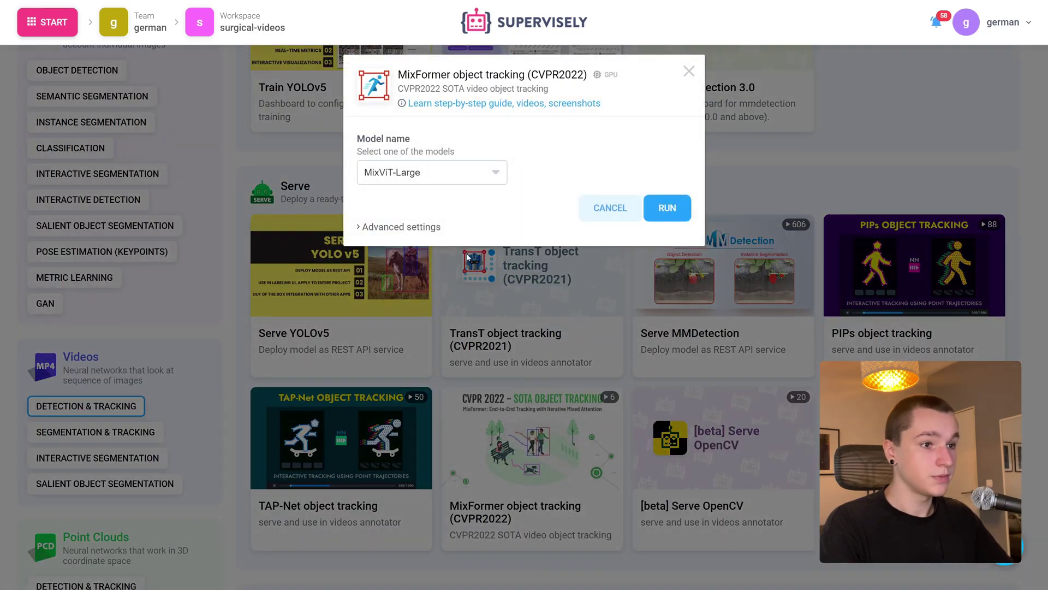
{"action": "left_click", "coordinate": [405, 228]}
{"action": "left_click", "coordinate": [445, 352]}
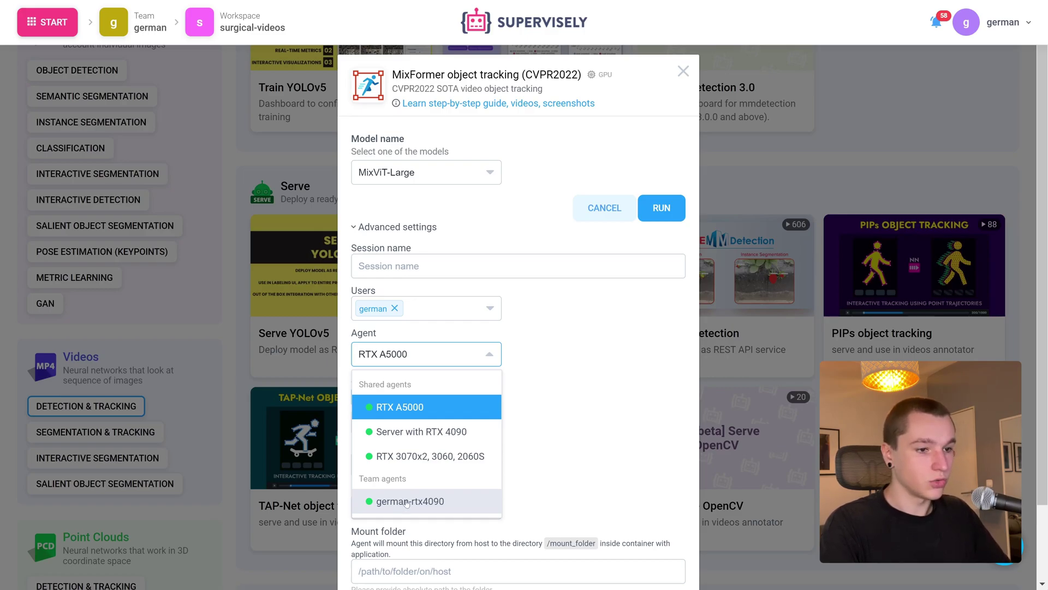
{"action": "left_click", "coordinate": [404, 501]}
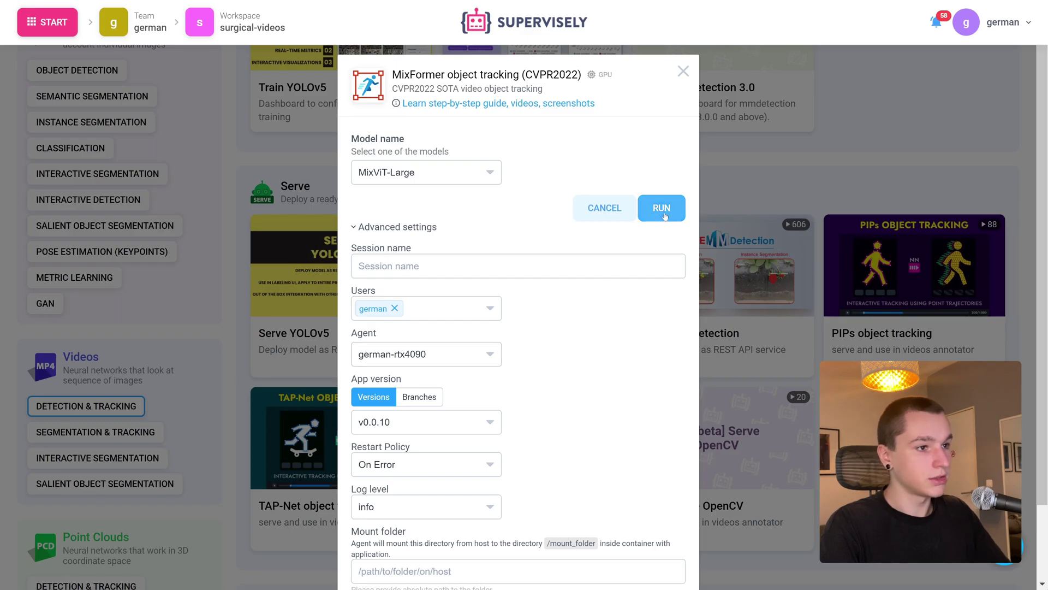
{"action": "left_click", "coordinate": [662, 210]}
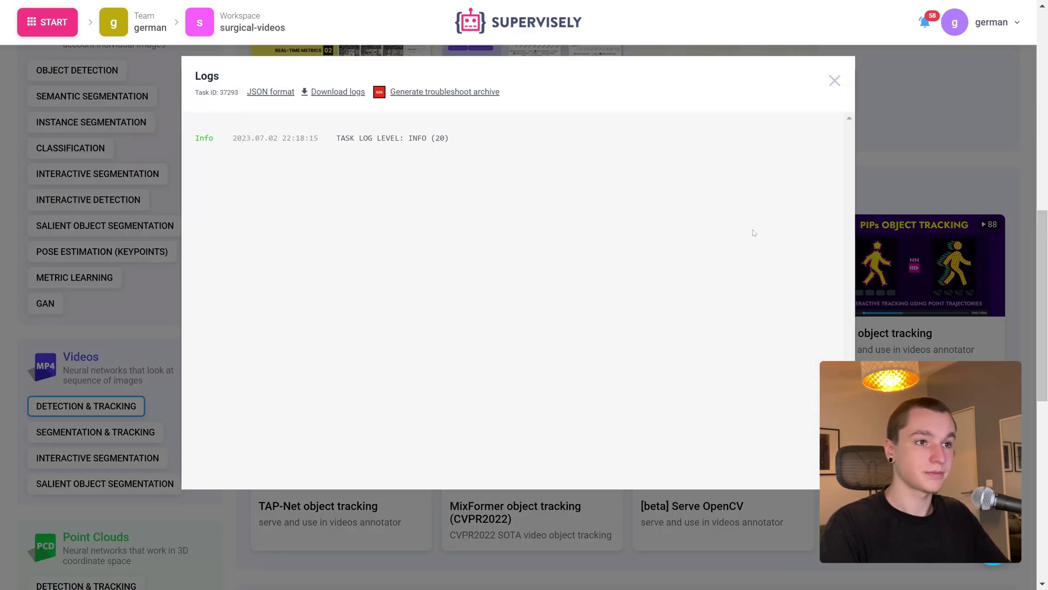
{"action": "left_click", "coordinate": [834, 81]}
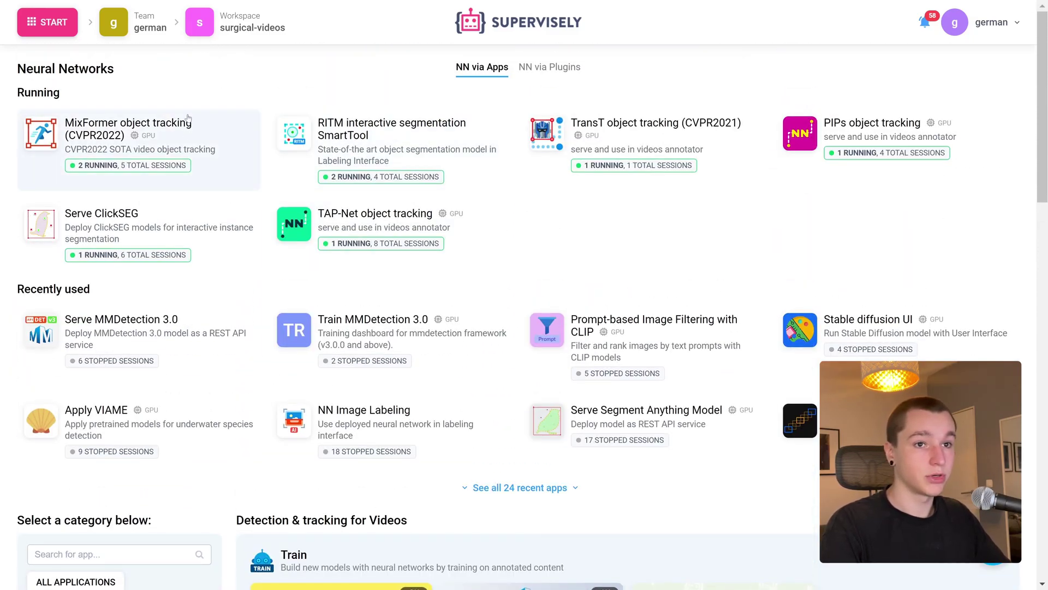
Check the list of running MixFormer object tracking sessions.
{"action": "left_click", "coordinate": [98, 166]}
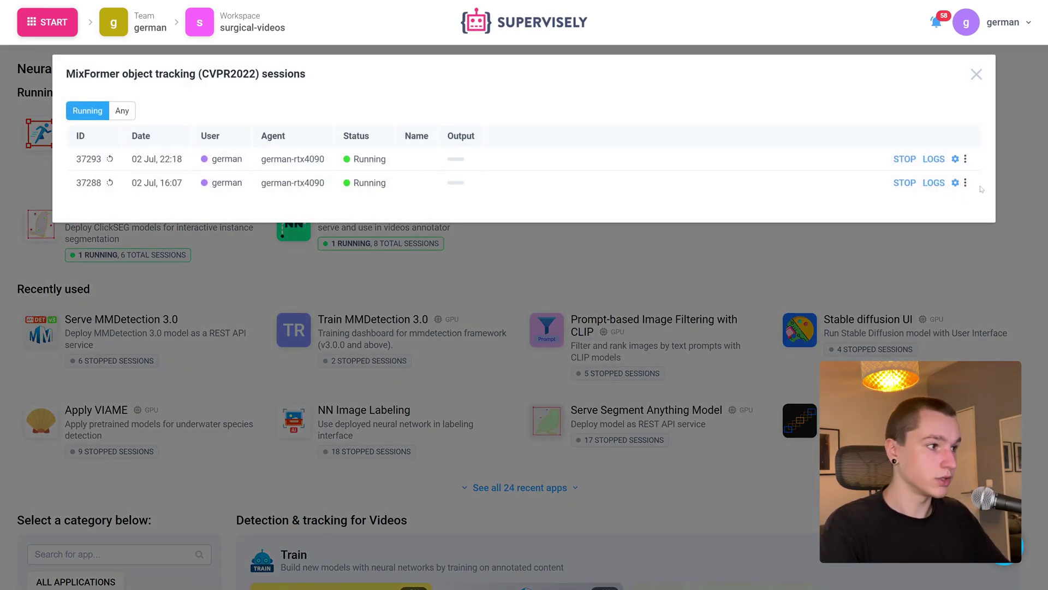
{"action": "left_click", "coordinate": [553, 231]}
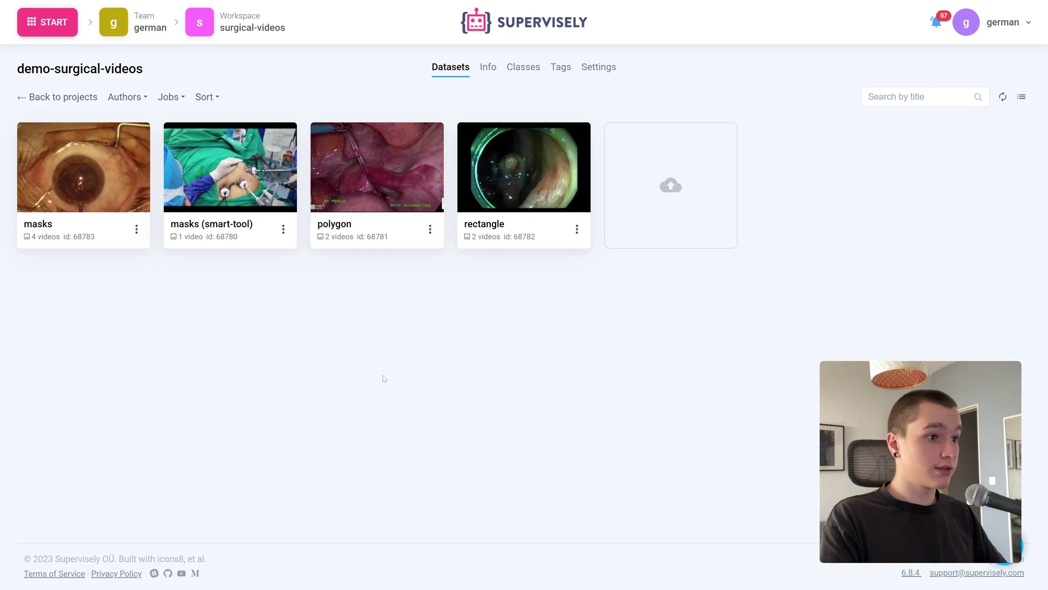
Open the rectangle dataset of demo-surgical-videos and draw a rectangle tightly around the polyp on frame 1650.
{"action": "left_click", "coordinate": [562, 185]}
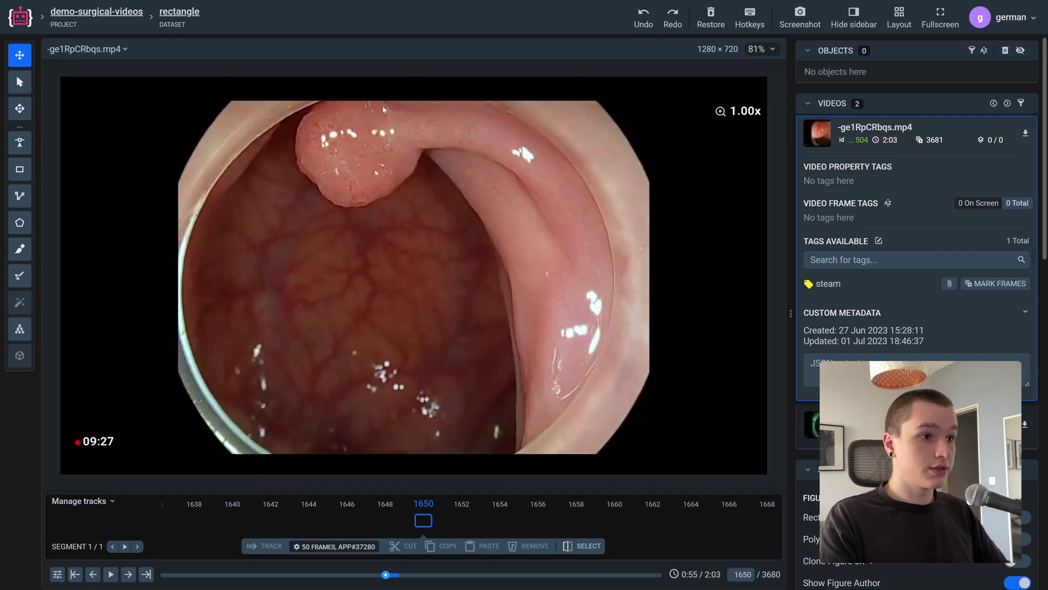
{"action": "left_click", "coordinate": [16, 168]}
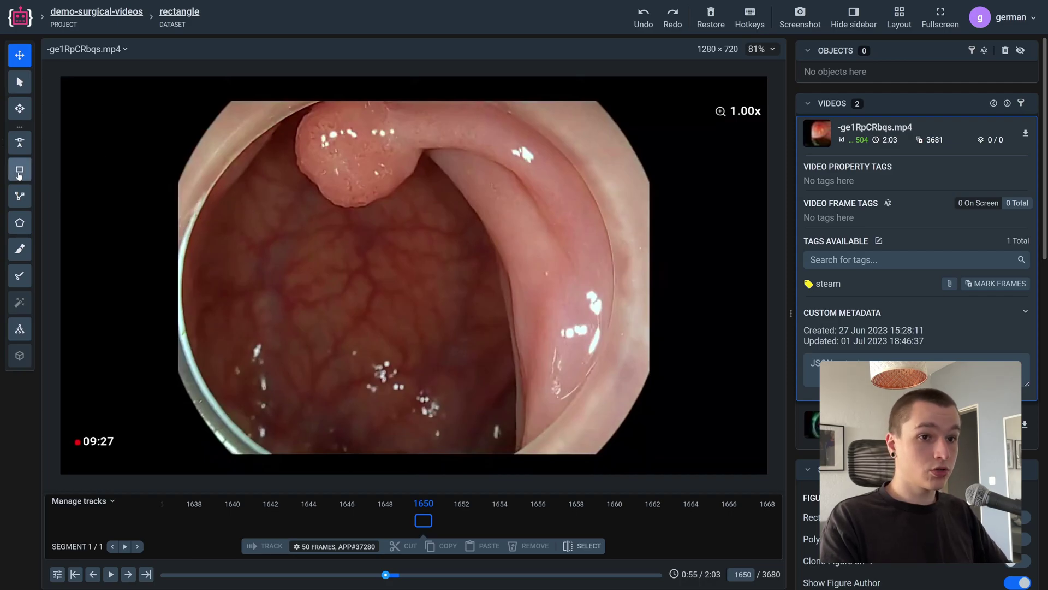
{"action": "left_click", "coordinate": [295, 100]}
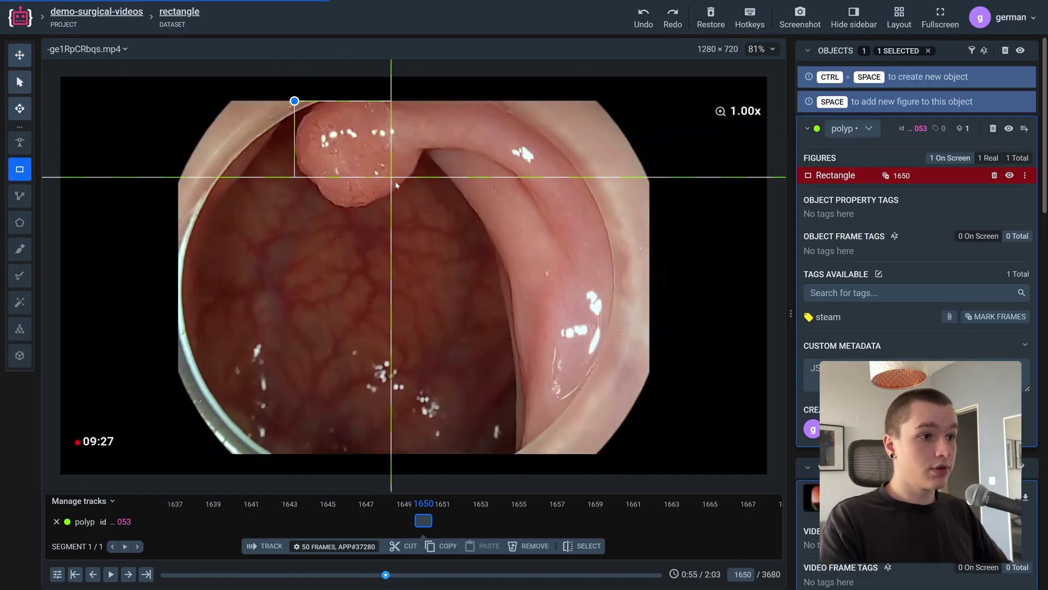
{"action": "left_click", "coordinate": [421, 208]}
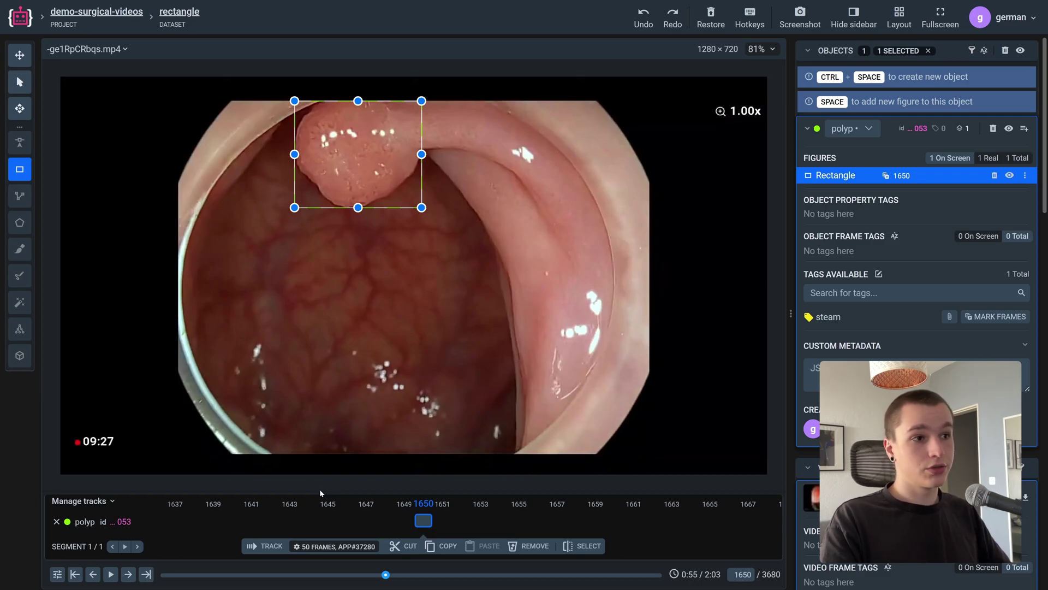
Select the MixFormer object tracking app in the track settings and track the polyp rectangle forward for 50 frames.
{"action": "left_click", "coordinate": [313, 547]}
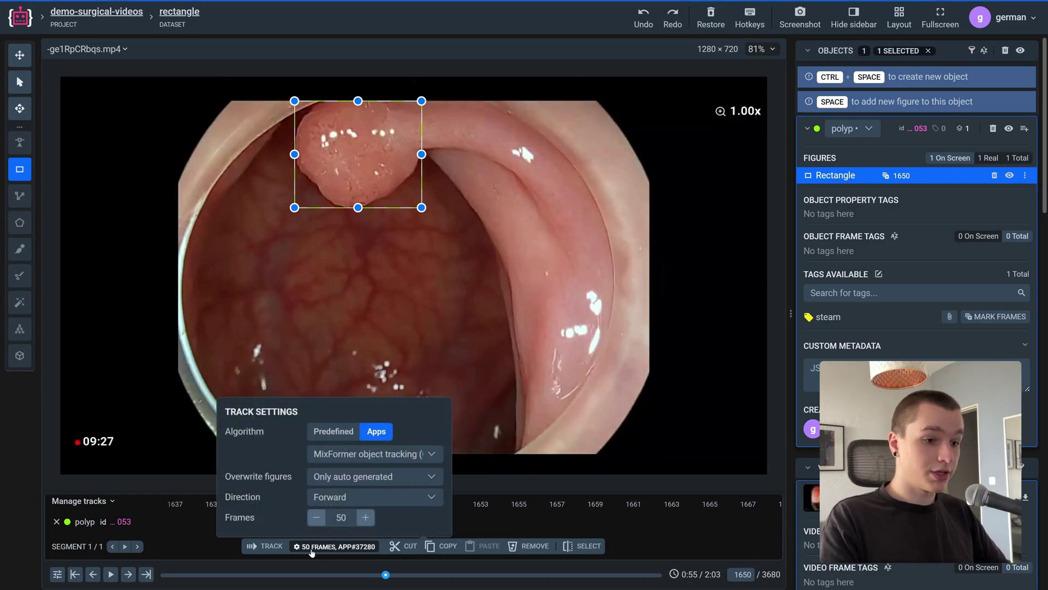
{"action": "left_click", "coordinate": [377, 455]}
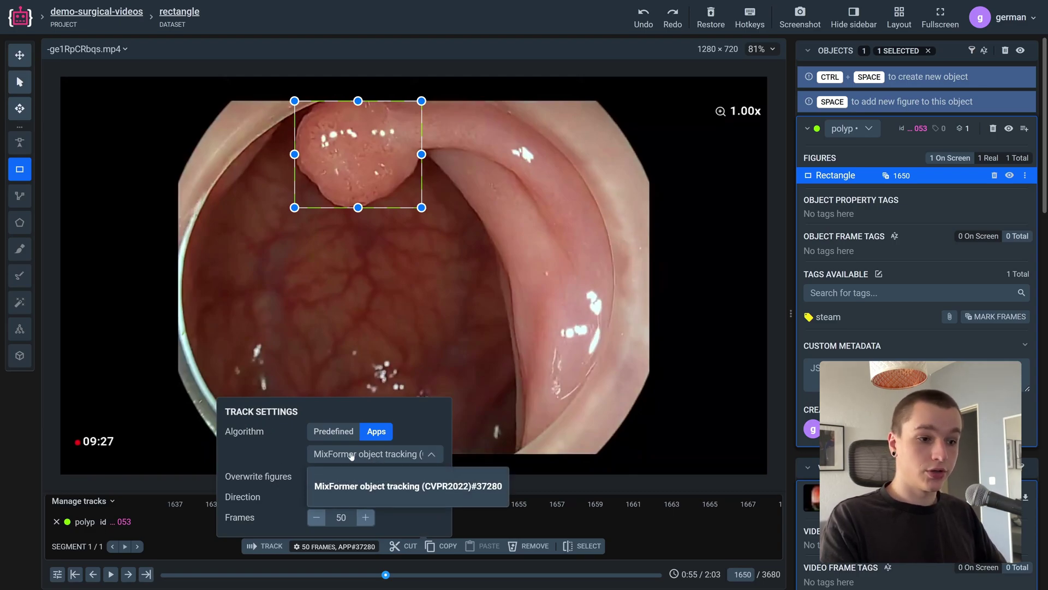
{"action": "left_click", "coordinate": [349, 484]}
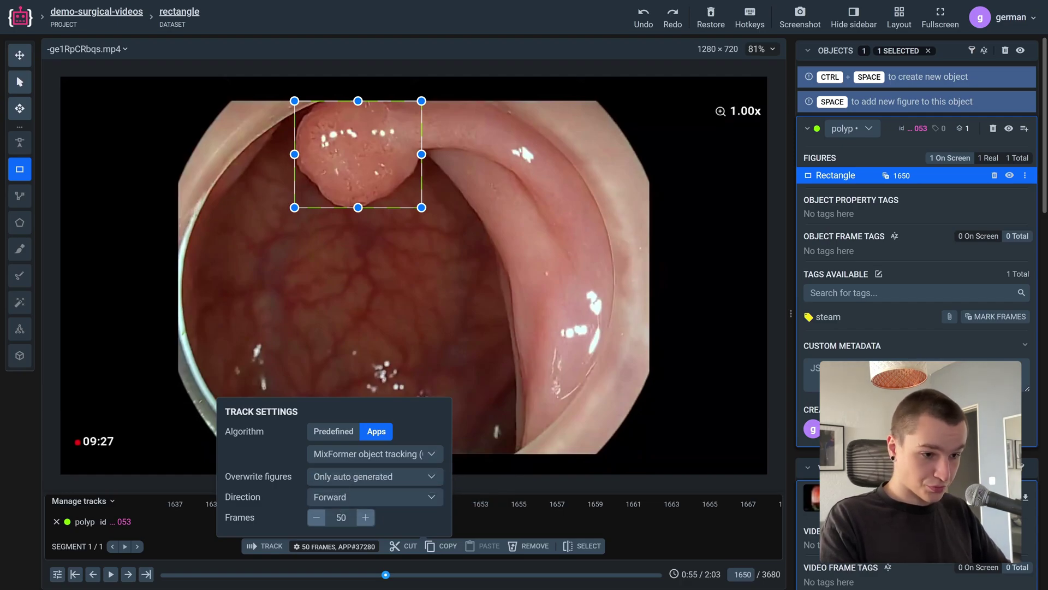
{"action": "left_click", "coordinate": [253, 542]}
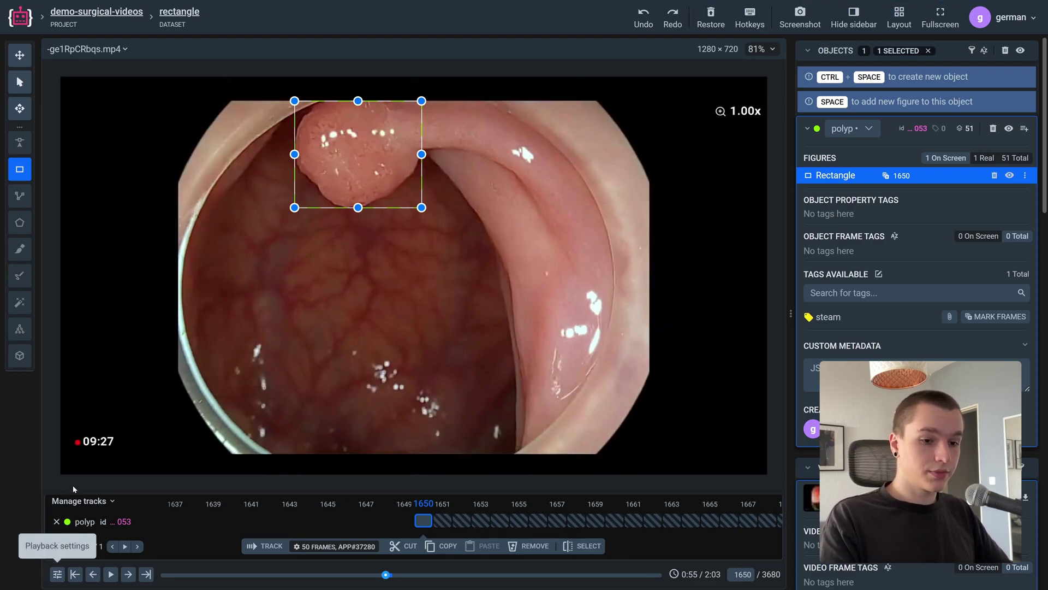
Set the playback speed to 30% and play back the tracked polyp segment.
{"action": "left_click", "coordinate": [56, 574]}
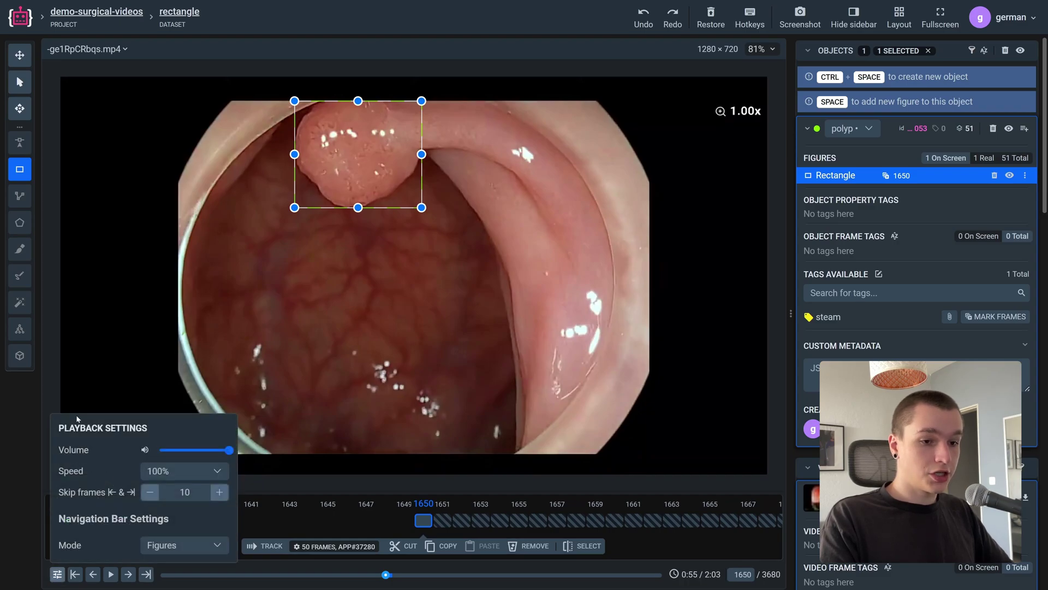
{"action": "left_click", "coordinate": [198, 470]}
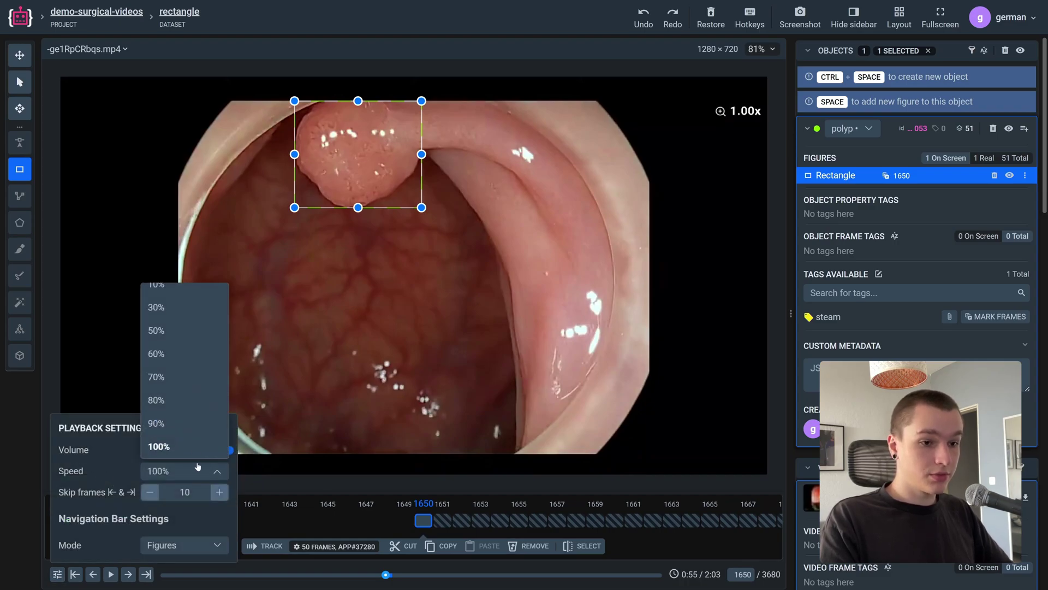
{"action": "left_click", "coordinate": [158, 307]}
{"action": "left_click", "coordinate": [8, 471]}
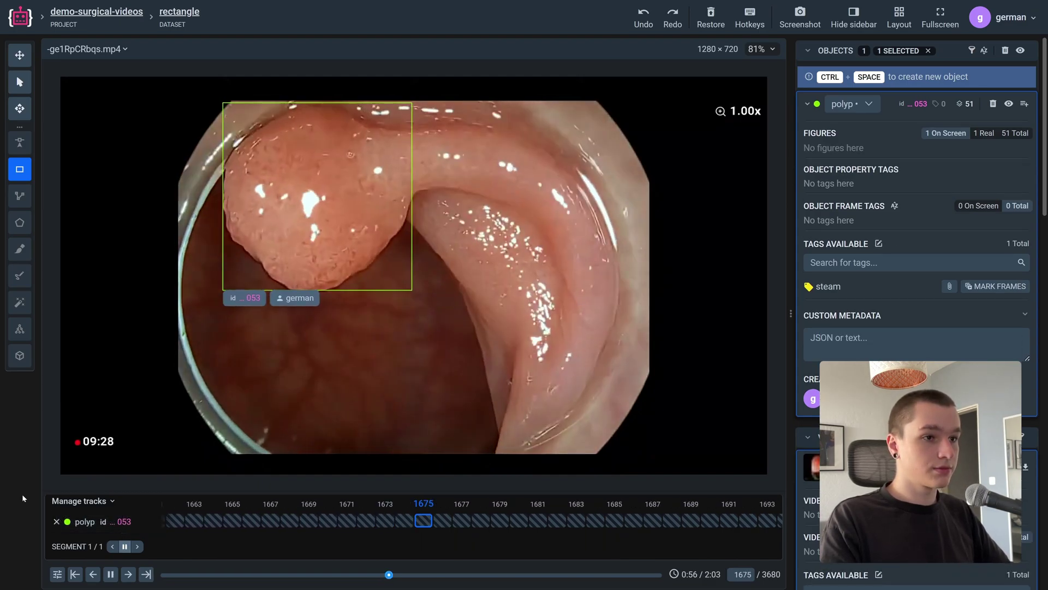
{"action": "key", "text": "space"}
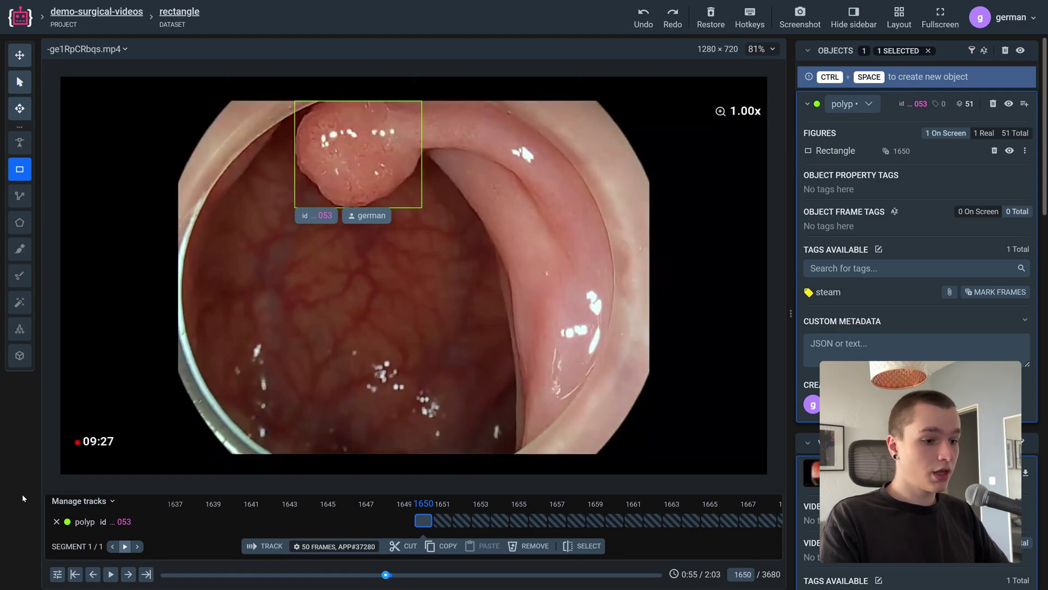
Track the polyp for another 50 frames from frame 1700 and play back the extended segment.
{"action": "left_click", "coordinate": [581, 527]}
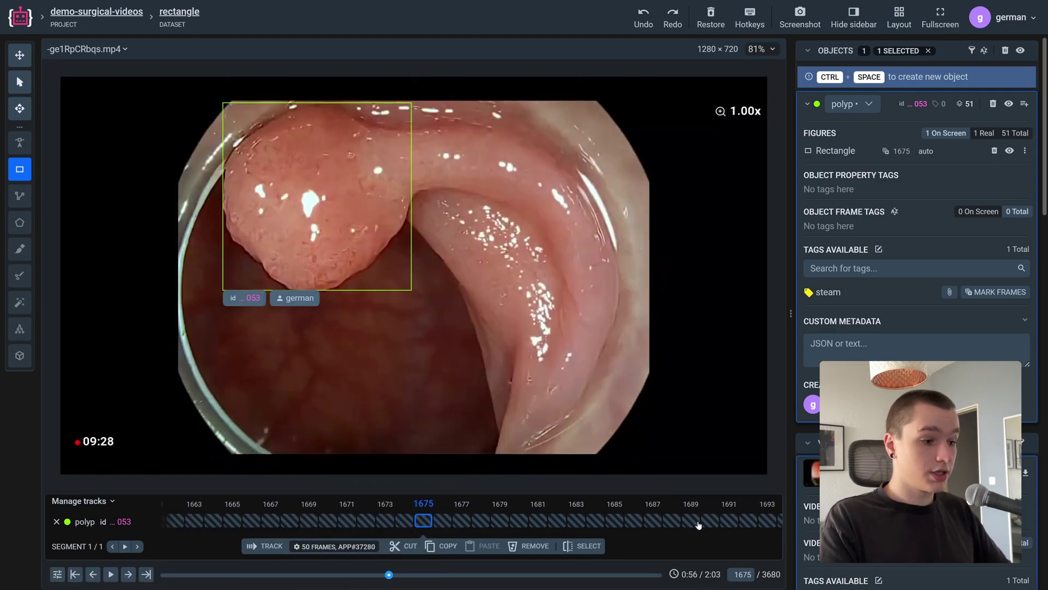
{"action": "left_click", "coordinate": [697, 525]}
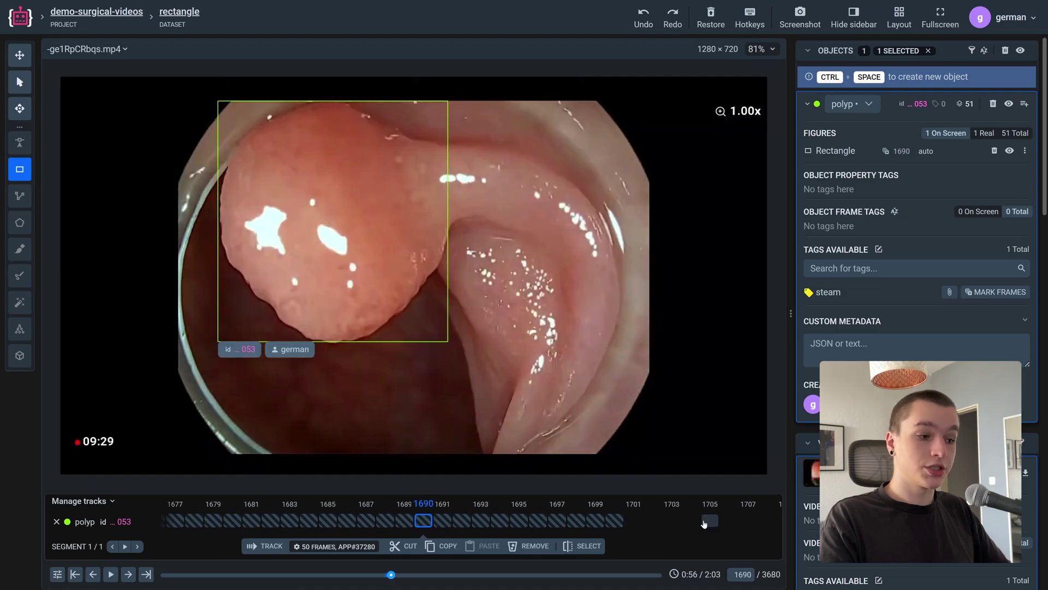
{"action": "left_click", "coordinate": [605, 524]}
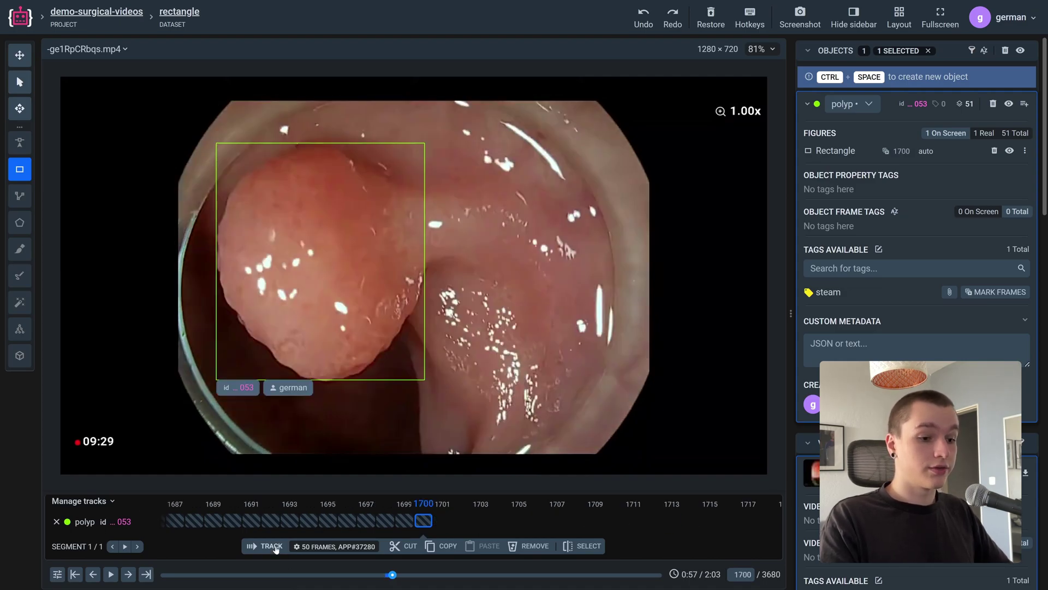
{"action": "left_click", "coordinate": [266, 546]}
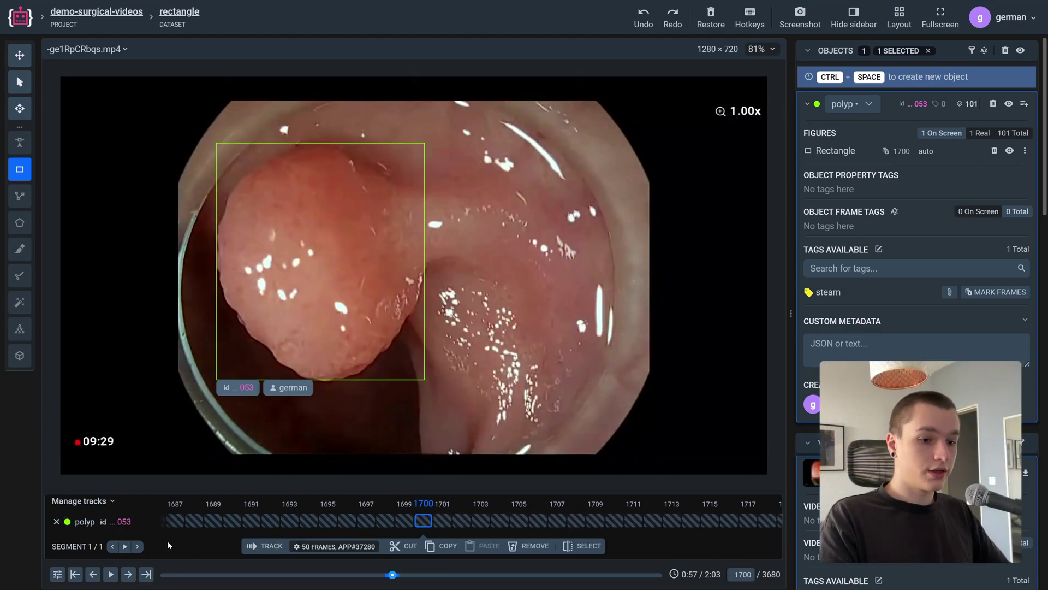
{"action": "left_click", "coordinate": [125, 543]}
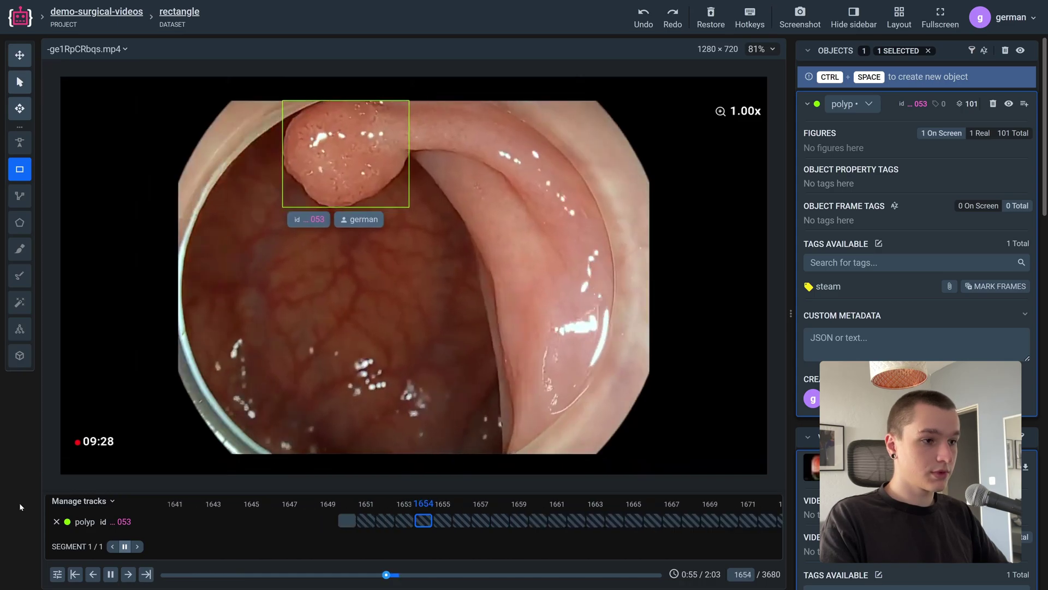
Stop the polyp segment playback and open the video sGtWyKZZhGE.mp4 in the polygon dataset of demo-surgical-videos.
{"action": "left_click", "coordinate": [128, 529]}
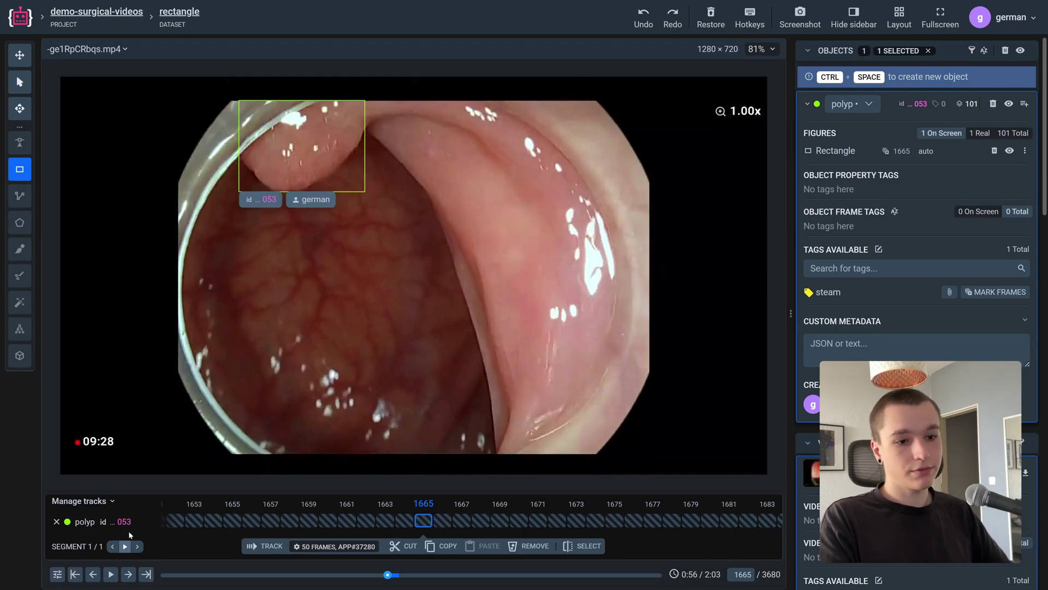
{"action": "left_click", "coordinate": [84, 16]}
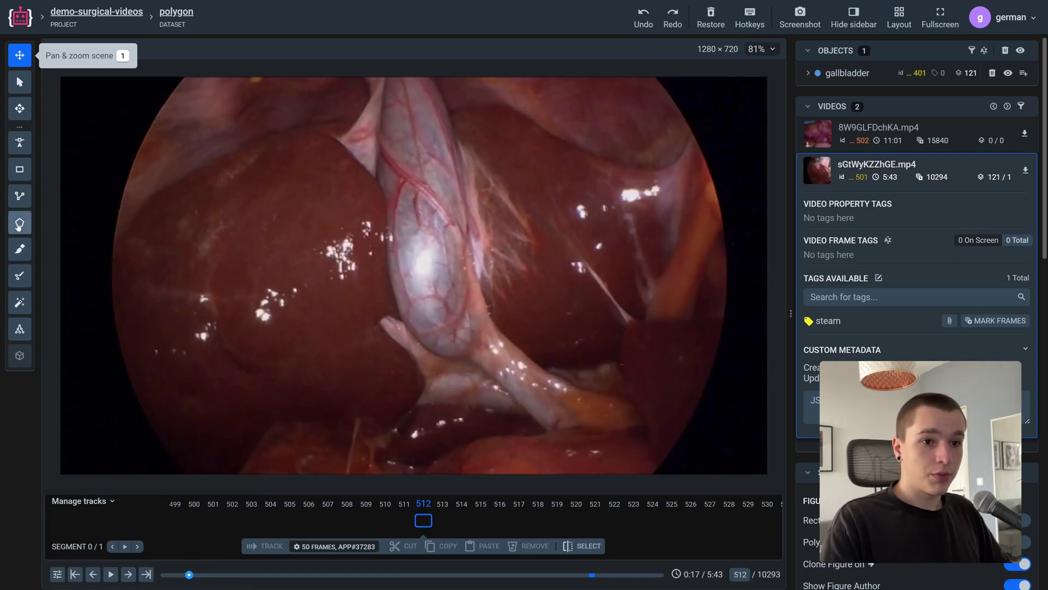
Outline the gallbladder on frame 512 with a new closed polygon following its visible edges.
{"action": "left_click", "coordinate": [19, 224]}
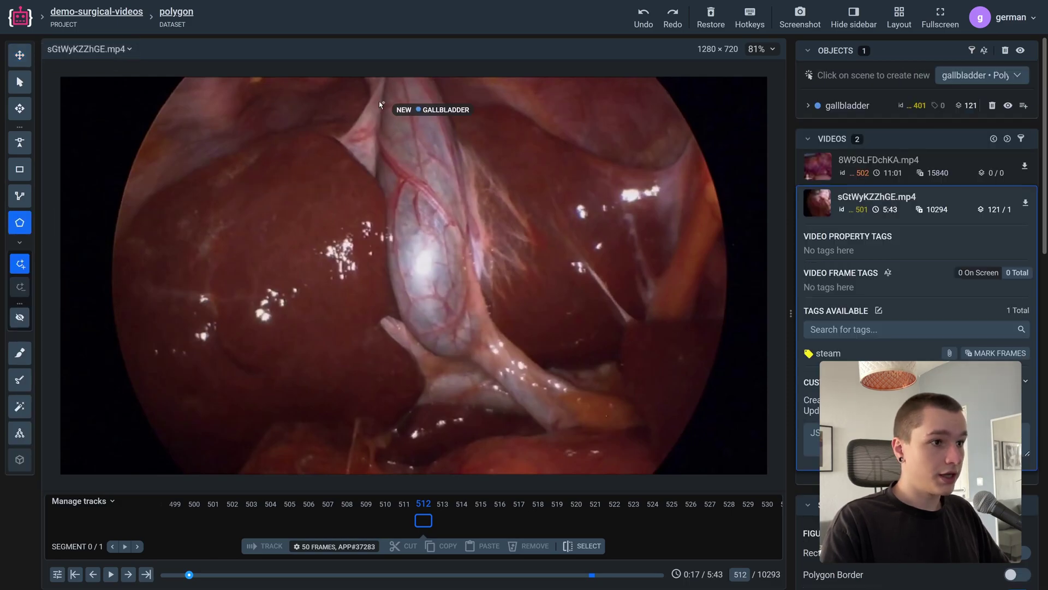
{"action": "left_click", "coordinate": [385, 78]}
{"action": "left_click", "coordinate": [375, 177]}
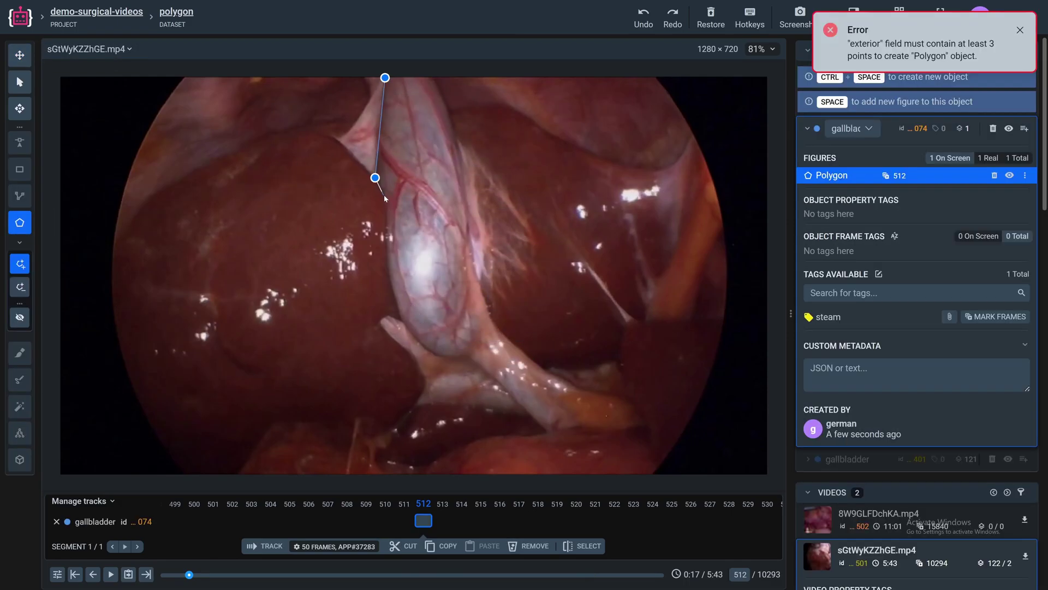
{"action": "left_click", "coordinate": [384, 200]}
{"action": "left_click", "coordinate": [388, 277]}
{"action": "left_click", "coordinate": [400, 319]}
{"action": "left_click", "coordinate": [436, 354]}
{"action": "left_click", "coordinate": [480, 321]}
{"action": "left_click", "coordinate": [464, 235]}
{"action": "left_click", "coordinate": [447, 107]}
{"action": "left_click", "coordinate": [434, 81]}
{"action": "left_click", "coordinate": [385, 78]}
{"action": "left_click", "coordinate": [385, 77]}
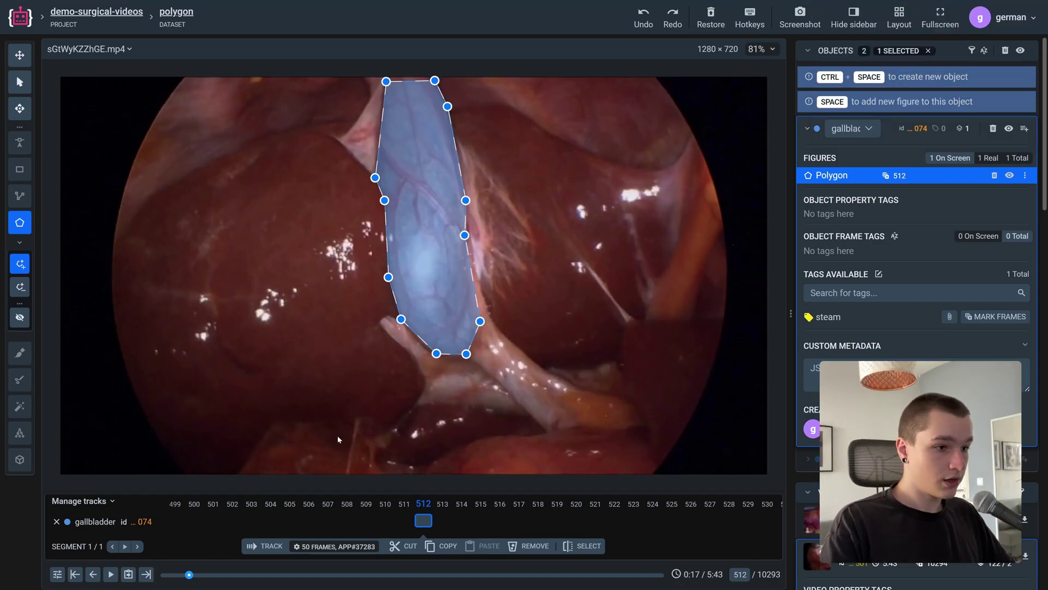
Select the TAP-Net object tracking app, set 100 frames forward, and track the gallbladder polygon.
{"action": "left_click", "coordinate": [297, 546]}
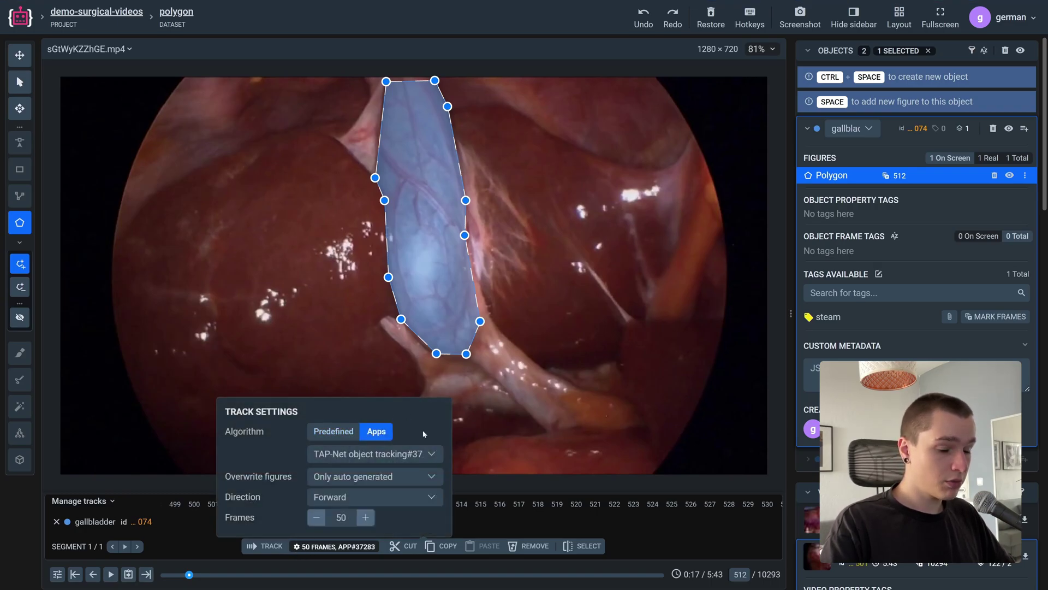
{"action": "left_click", "coordinate": [423, 453]}
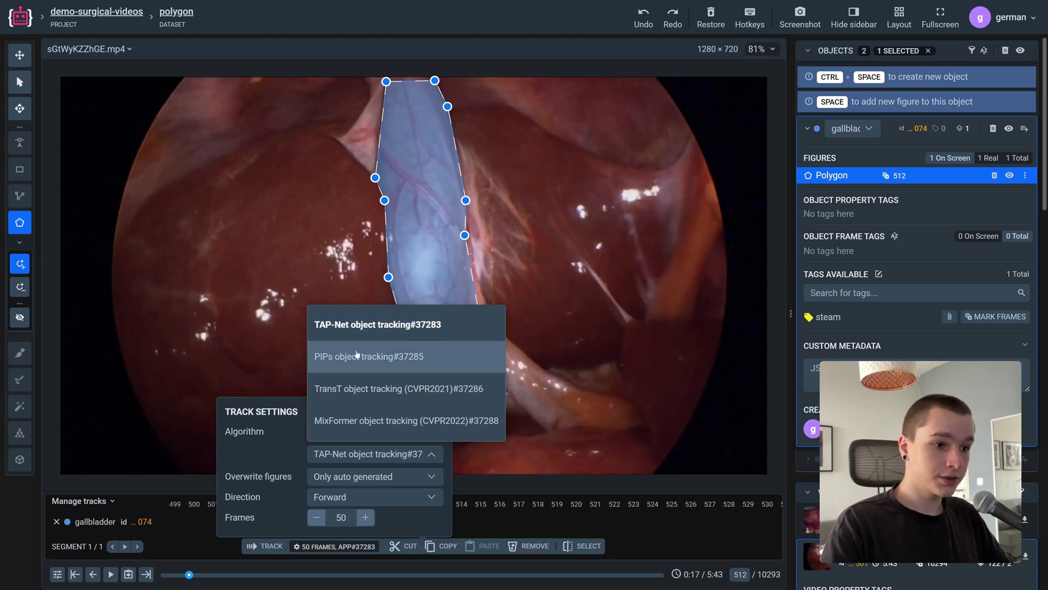
{"action": "left_click", "coordinate": [350, 325]}
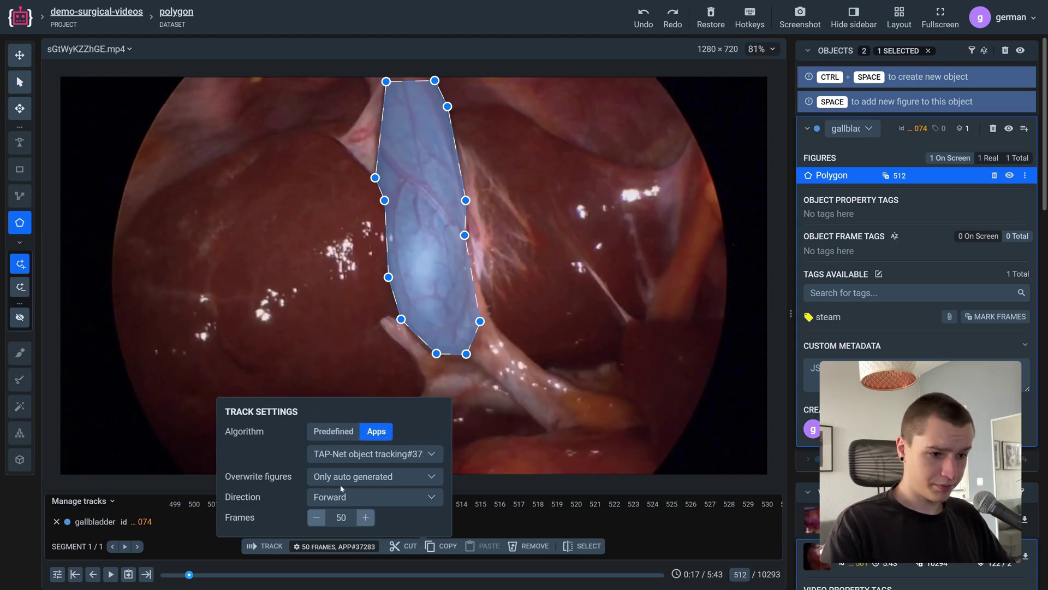
{"action": "double_click", "coordinate": [341, 517]}
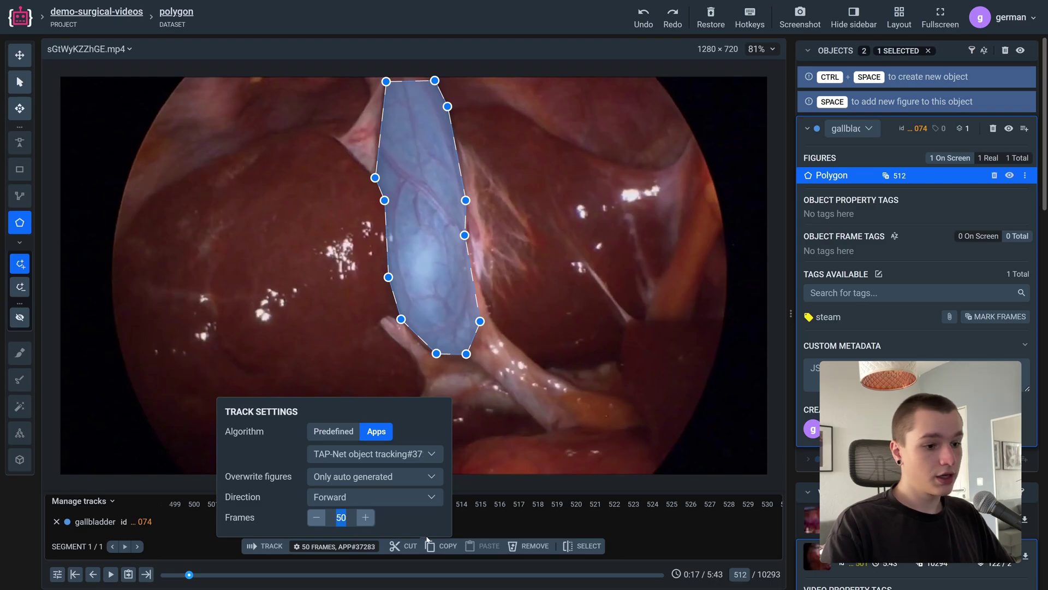
{"action": "type", "text": "100"}
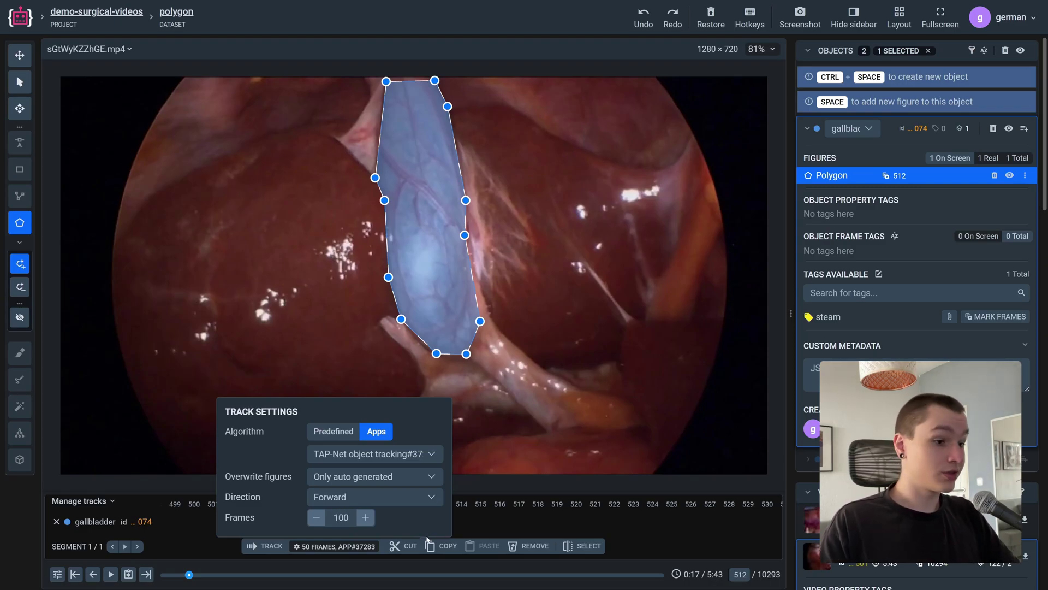
{"action": "left_click", "coordinate": [263, 549]}
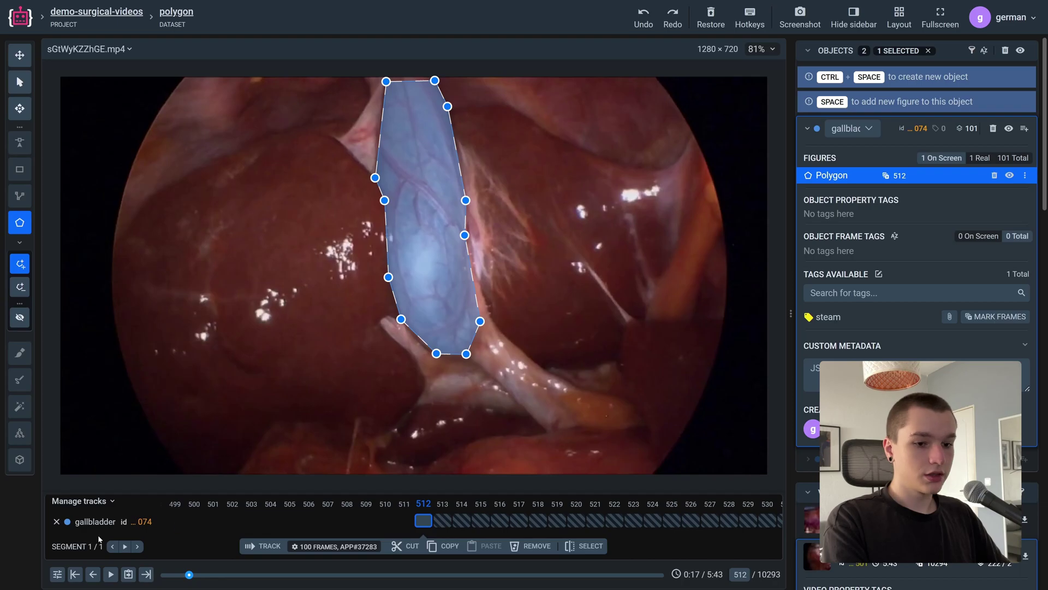
Review the tracked gallbladder polygon along the timeline and go to frame 612 at the segment's end.
{"action": "left_click", "coordinate": [125, 546]}
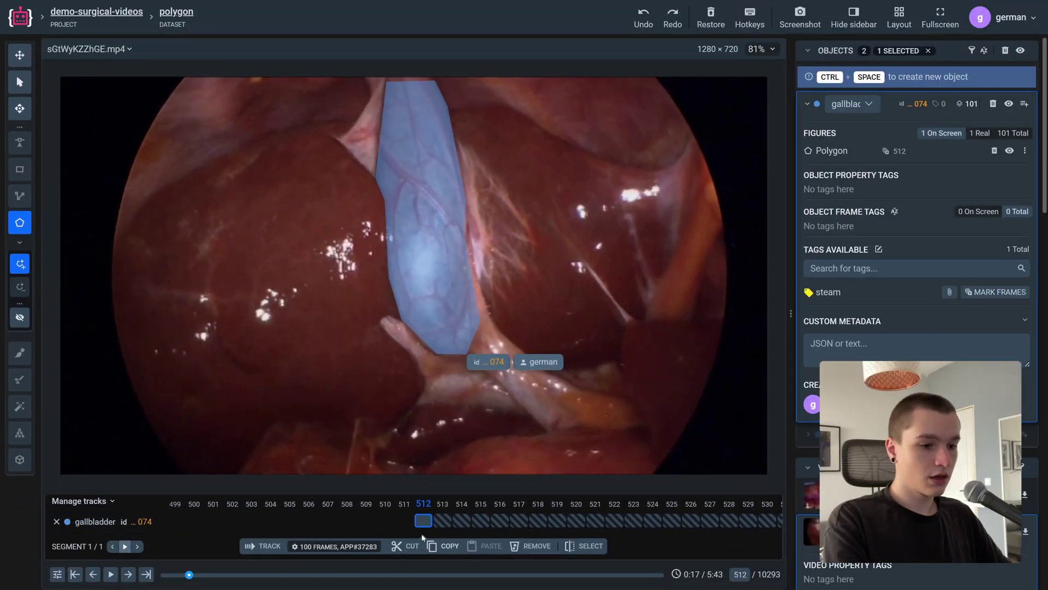
{"action": "scroll", "coordinate": [688, 519], "scroll_direction": "down", "scroll_amount": 20}
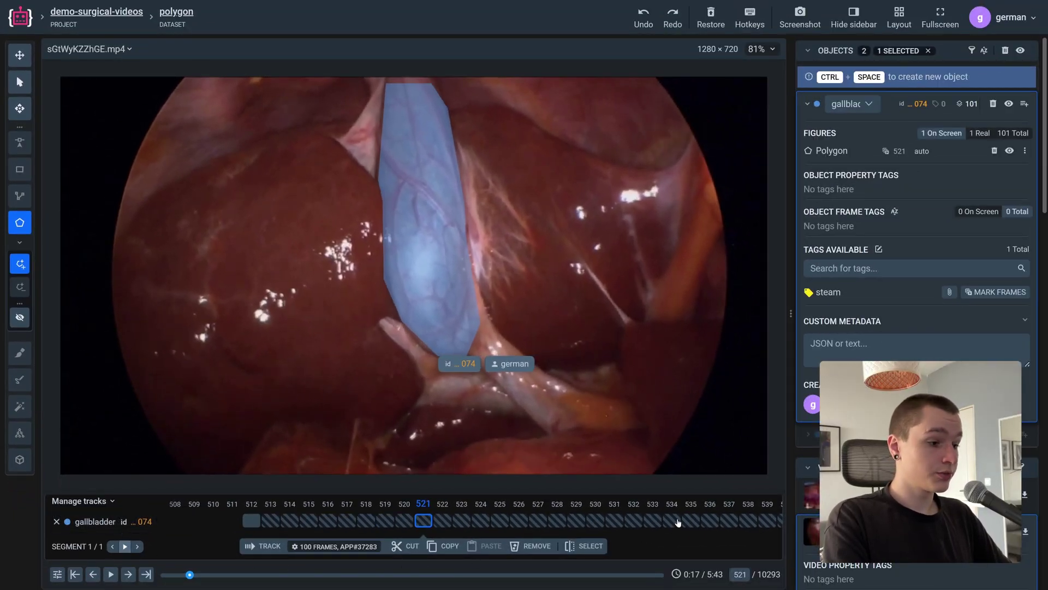
{"action": "scroll", "coordinate": [688, 519], "scroll_direction": "down", "scroll_amount": 9}
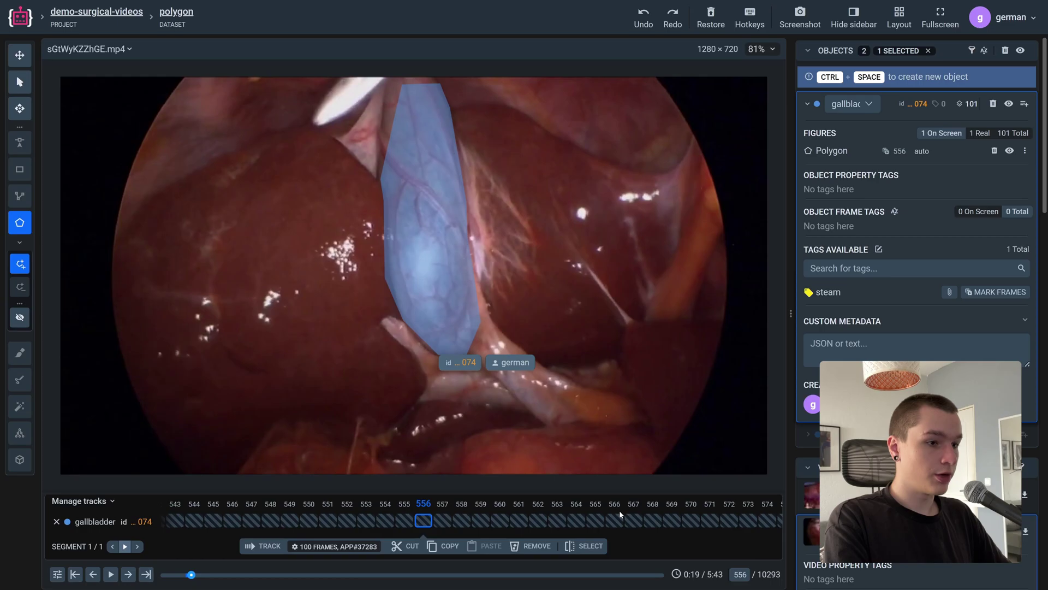
{"action": "scroll", "coordinate": [599, 502], "scroll_direction": "down", "scroll_amount": 7}
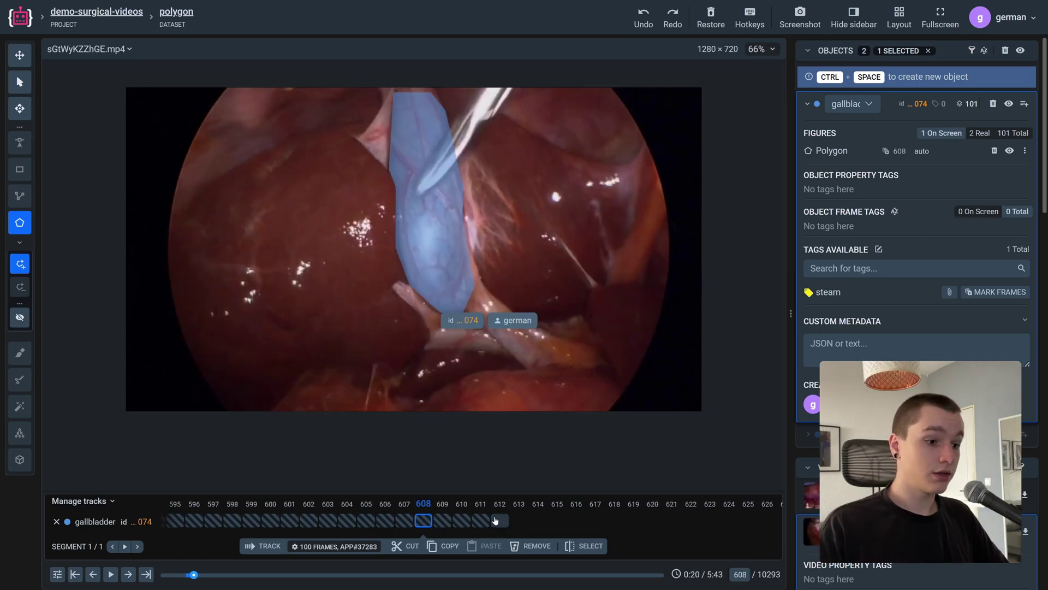
{"action": "left_click", "coordinate": [494, 522]}
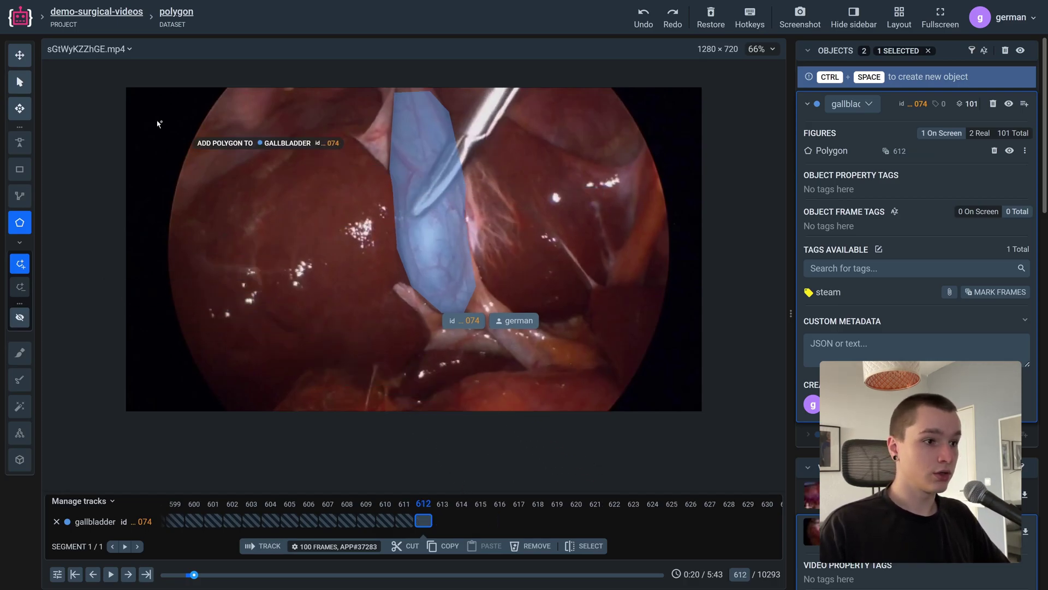
Move the polygon vertex beside the instrument slightly inward on frame 612 and track the gallbladder for 10 more frames.
{"action": "key", "text": "Escape"}
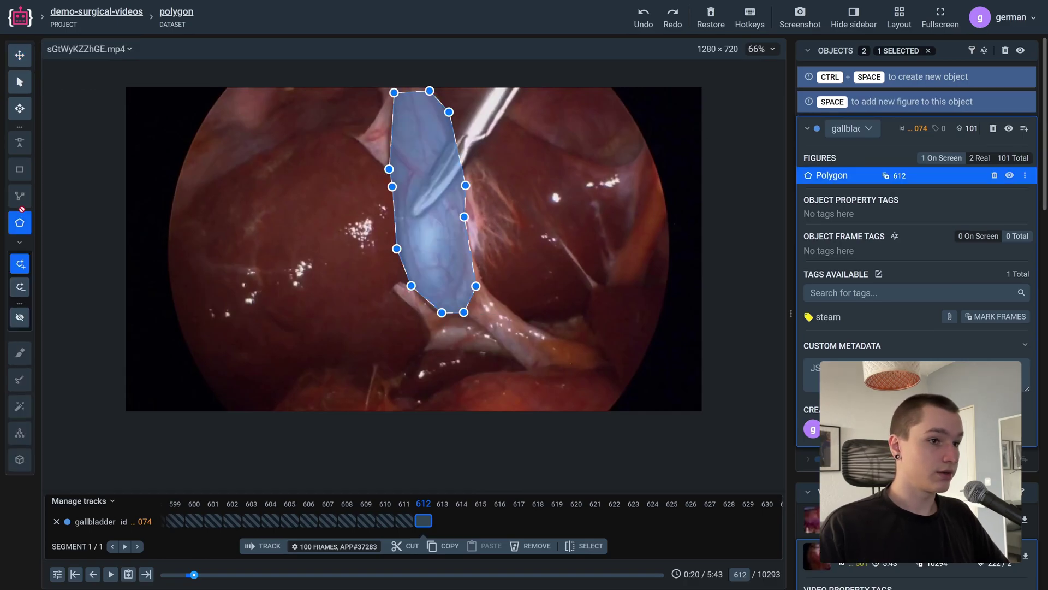
{"action": "left_click_drag", "start_coordinate": [465, 186], "coordinate": [460, 188]}
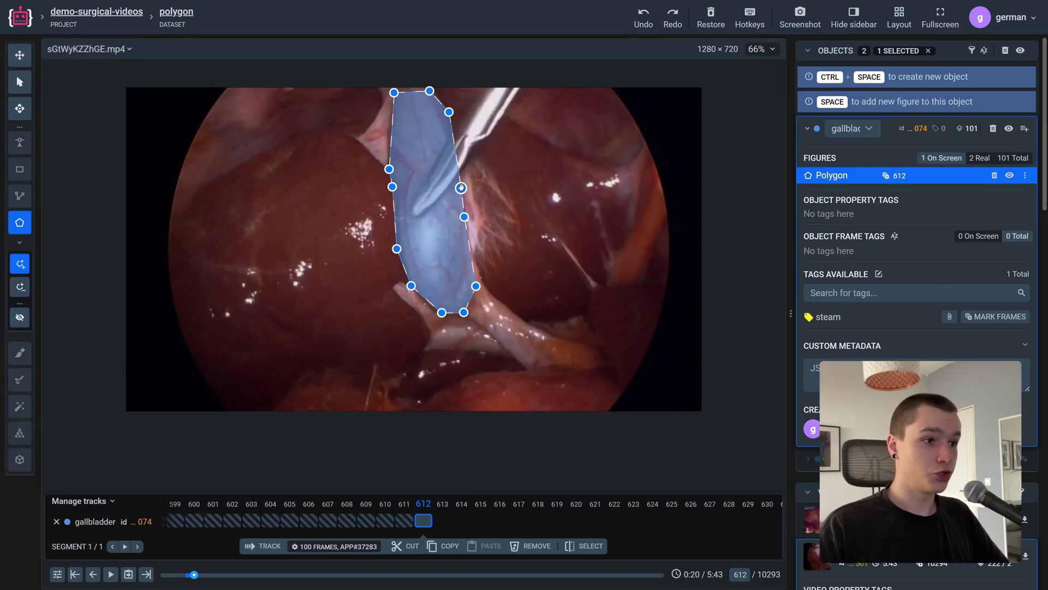
{"action": "left_click", "coordinate": [334, 545]}
{"action": "type", "text": "10"}
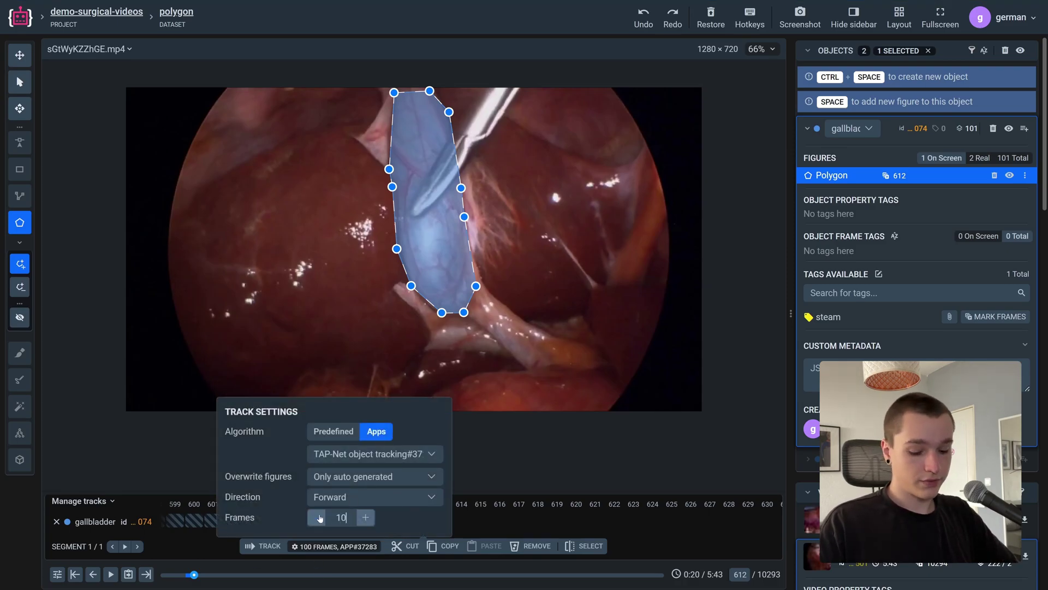
{"action": "left_click", "coordinate": [261, 546]}
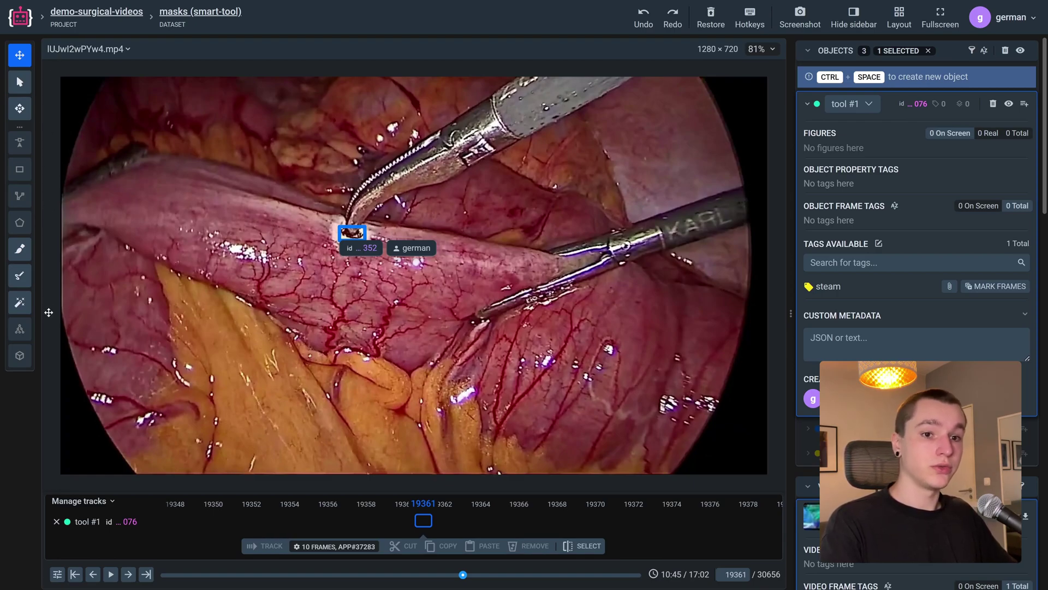
Activate the smart tool in the masks (smart-tool) dataset and choose the RITM interactive segmentation SmartTool#37290 app as its model.
{"action": "left_click", "coordinate": [19, 302]}
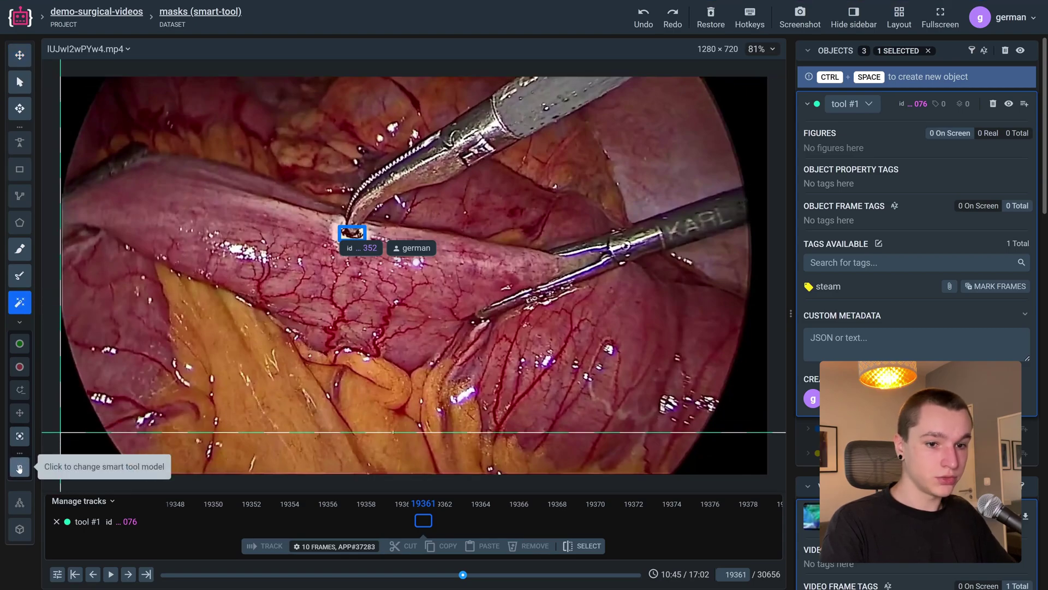
{"action": "left_click", "coordinate": [19, 468]}
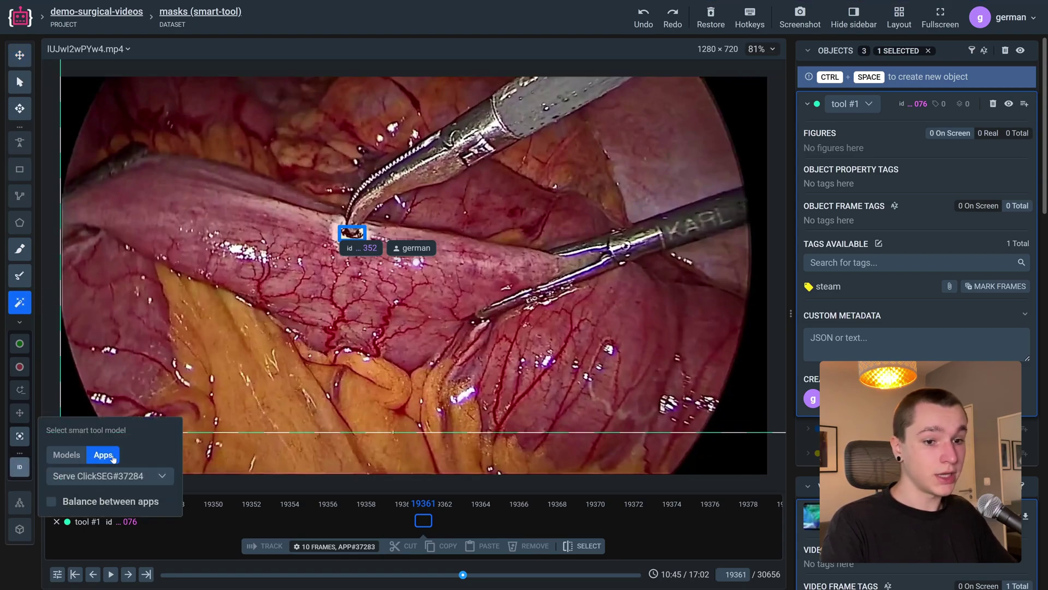
{"action": "left_click", "coordinate": [104, 483]}
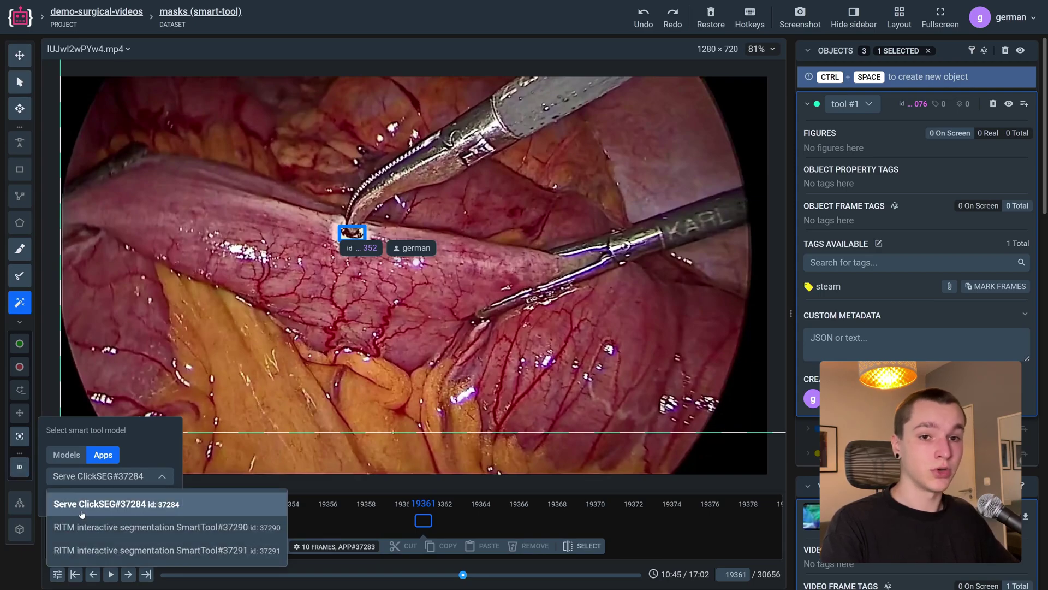
{"action": "left_click", "coordinate": [147, 534]}
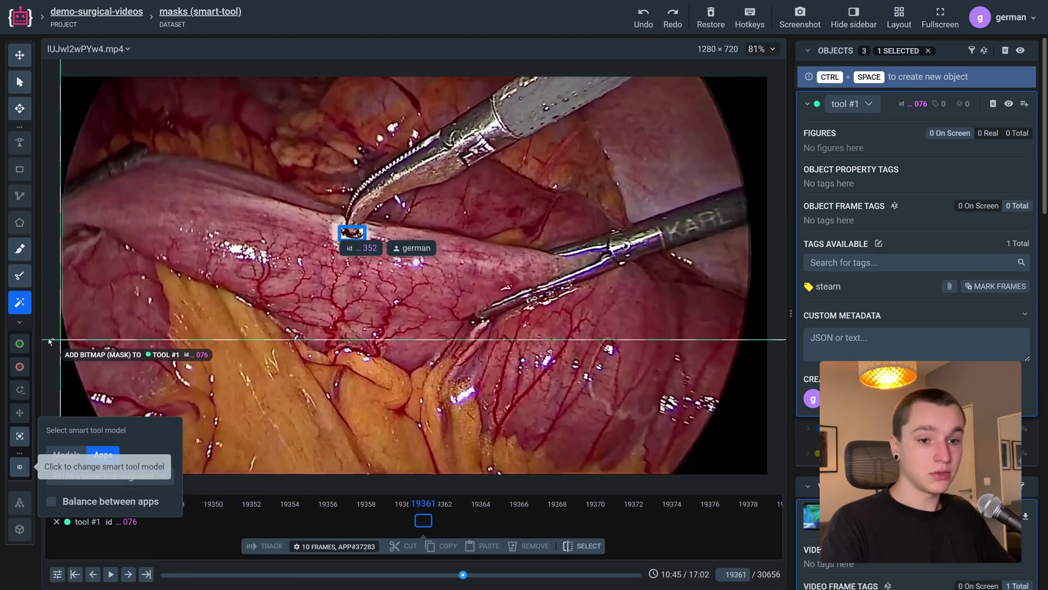
Segment the upper instrument as a tool #1 mask on frame 19361 using a bounding box, one positive point and one negative point near its tip.
{"action": "left_click_drag", "start_coordinate": [341, 234], "coordinate": [634, 76]}
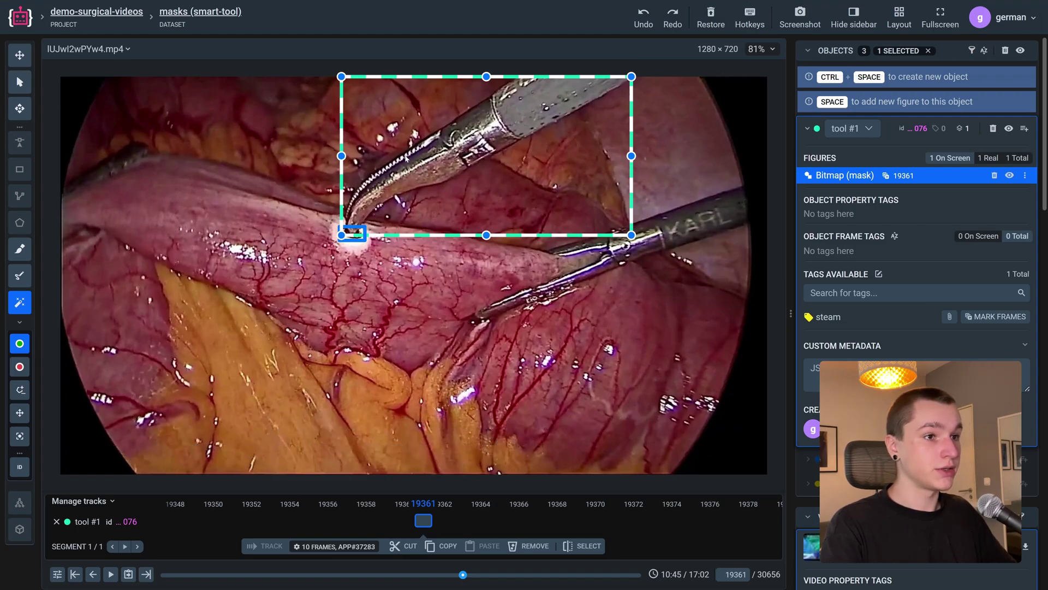
{"action": "left_click", "coordinate": [462, 142]}
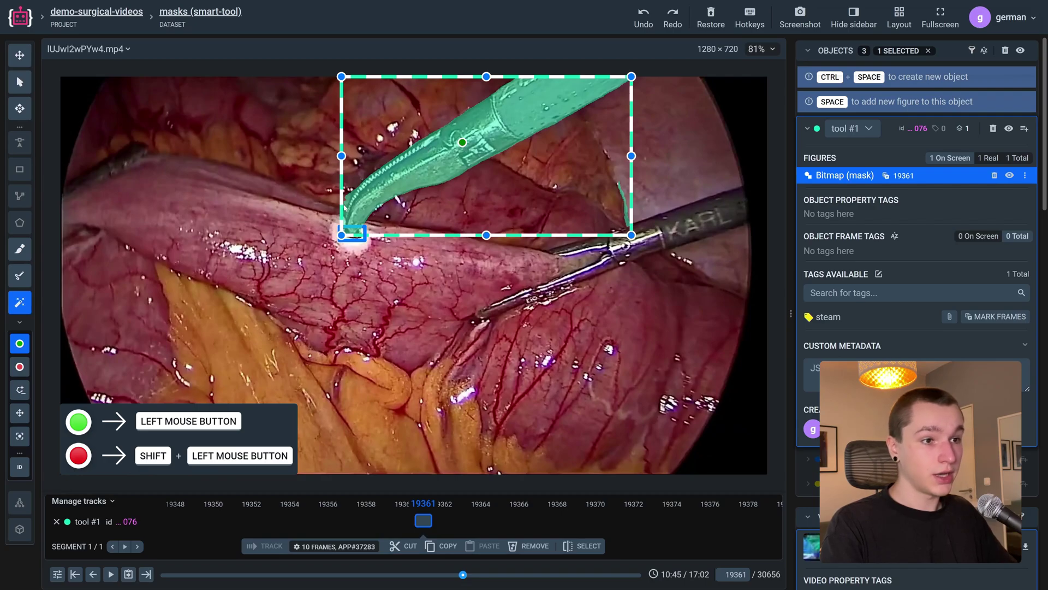
{"action": "scroll", "coordinate": [344, 207], "scroll_direction": "up", "scroll_amount": 5}
{"action": "scroll", "coordinate": [352, 200], "scroll_direction": "up", "scroll_amount": 3}
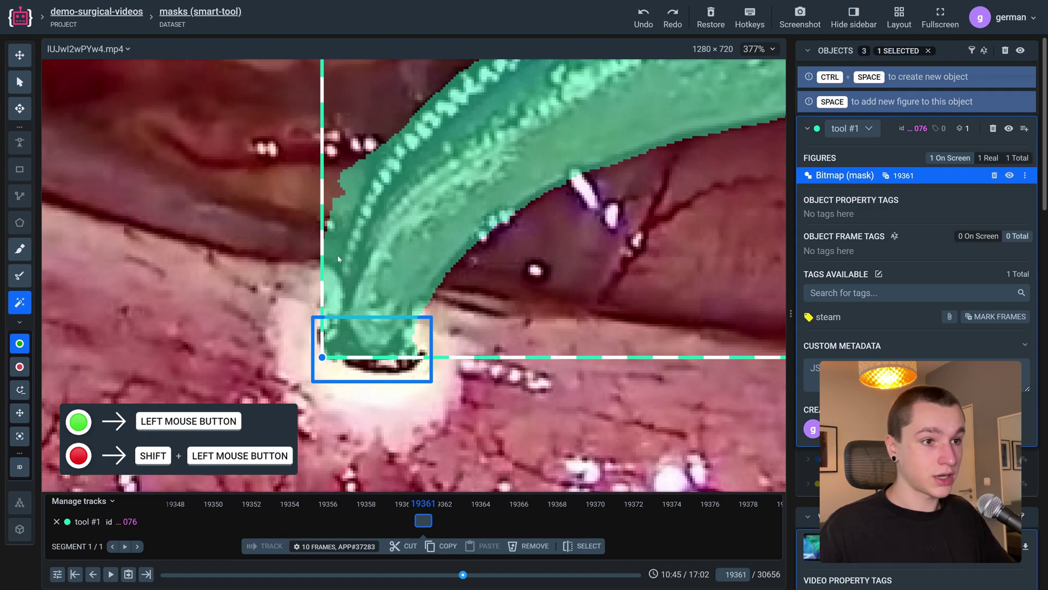
{"action": "left_click", "coordinate": [20, 366]}
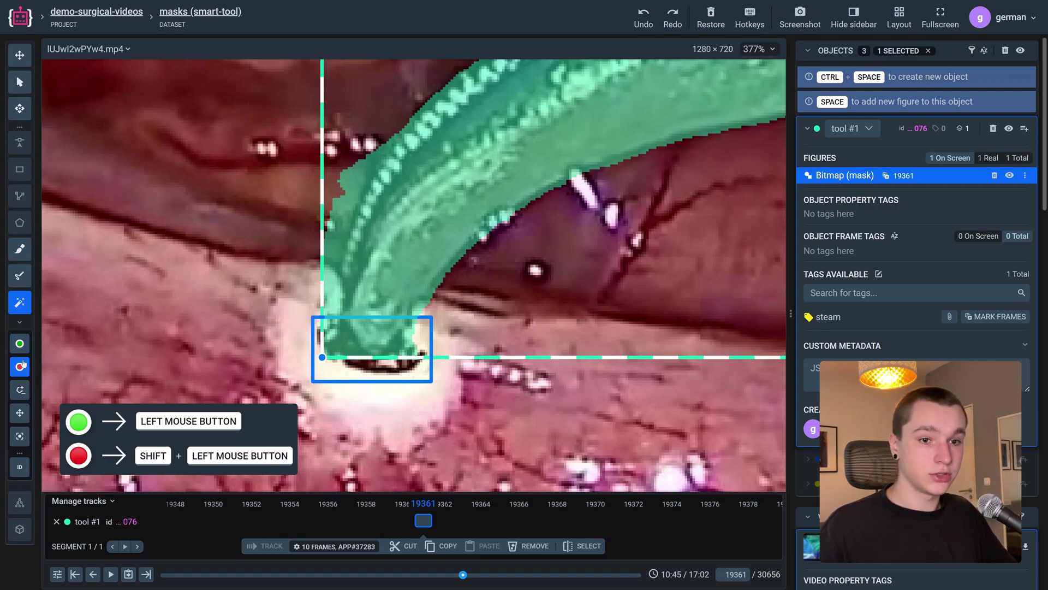
{"action": "left_click", "coordinate": [339, 185]}
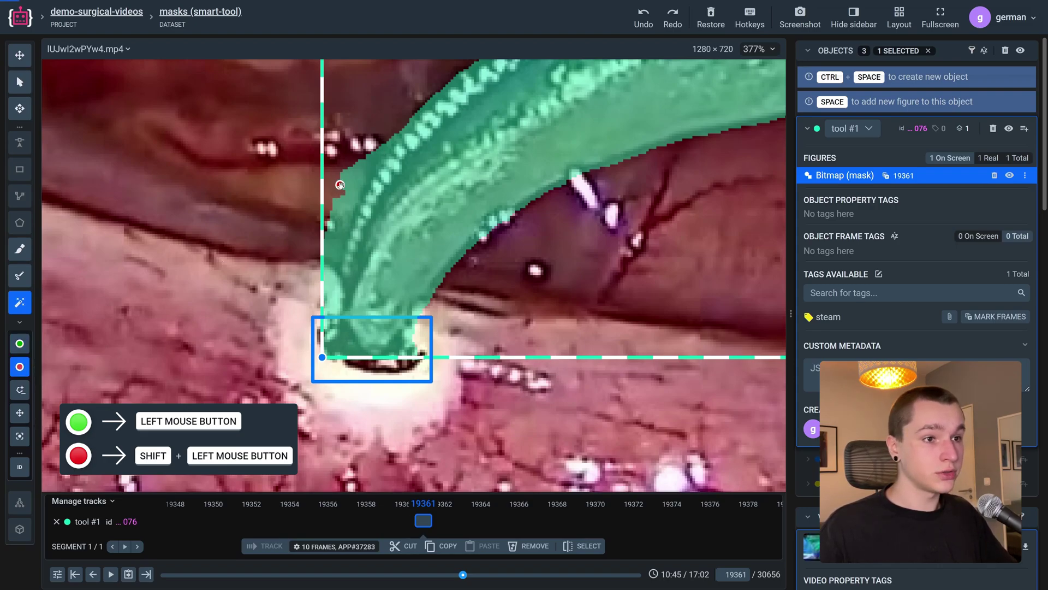
{"action": "scroll", "coordinate": [468, 169], "scroll_direction": "down", "scroll_amount": 8}
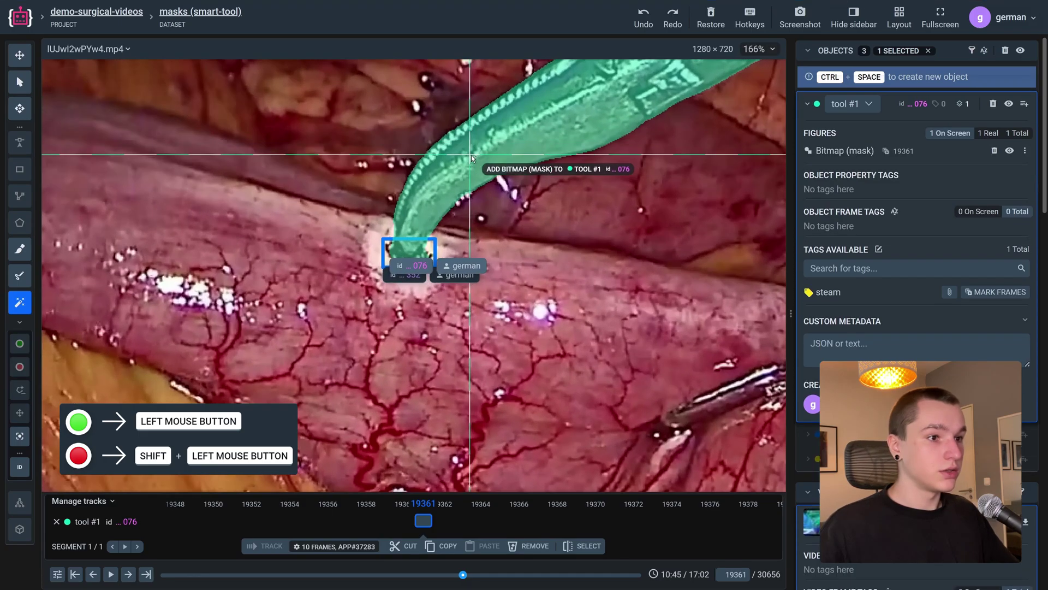
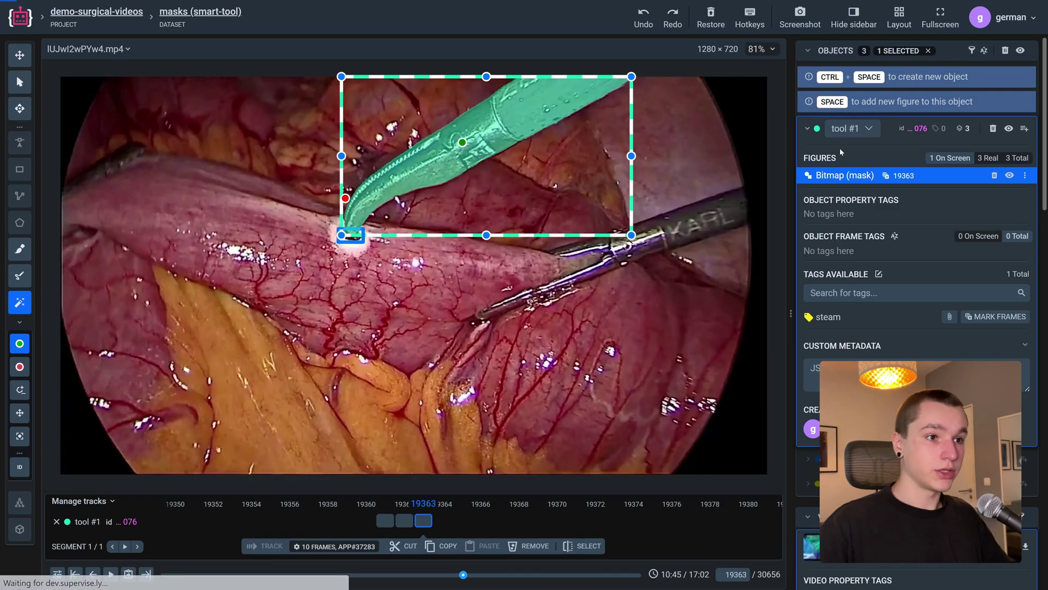
Carry the tool #1 mask forward frame by frame to 19365 and widen its box on the shaft side.
{"action": "key", "text": "d"}
{"action": "key", "text": "d"}
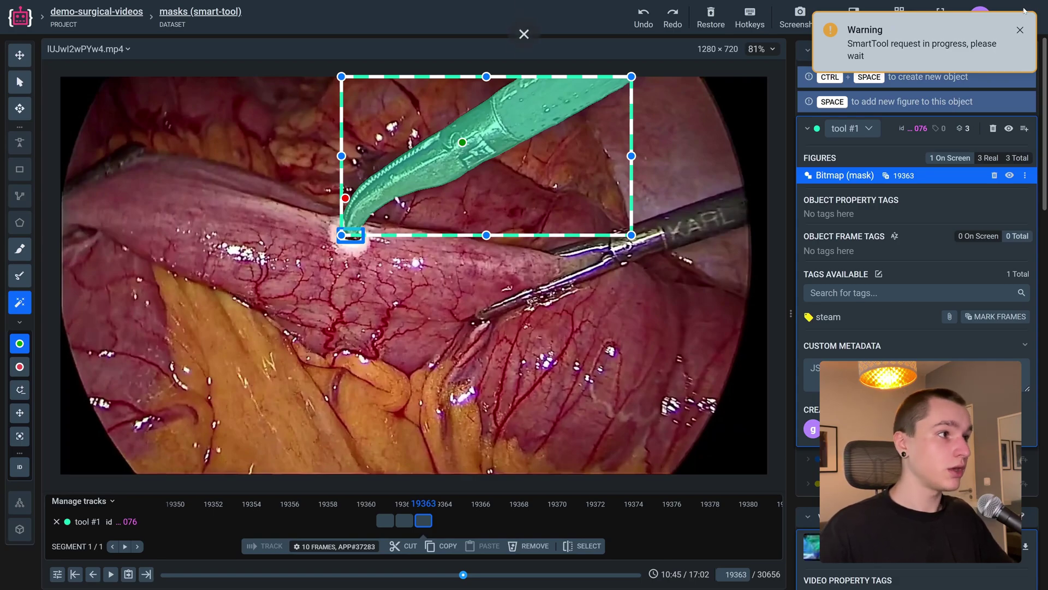
{"action": "key", "text": "d"}
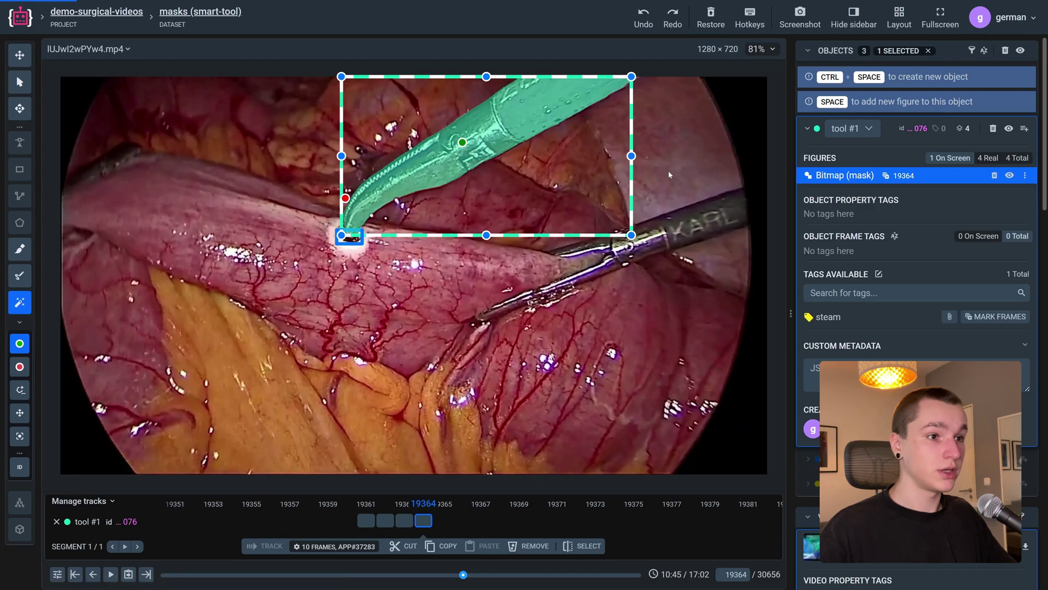
{"action": "key", "text": "d"}
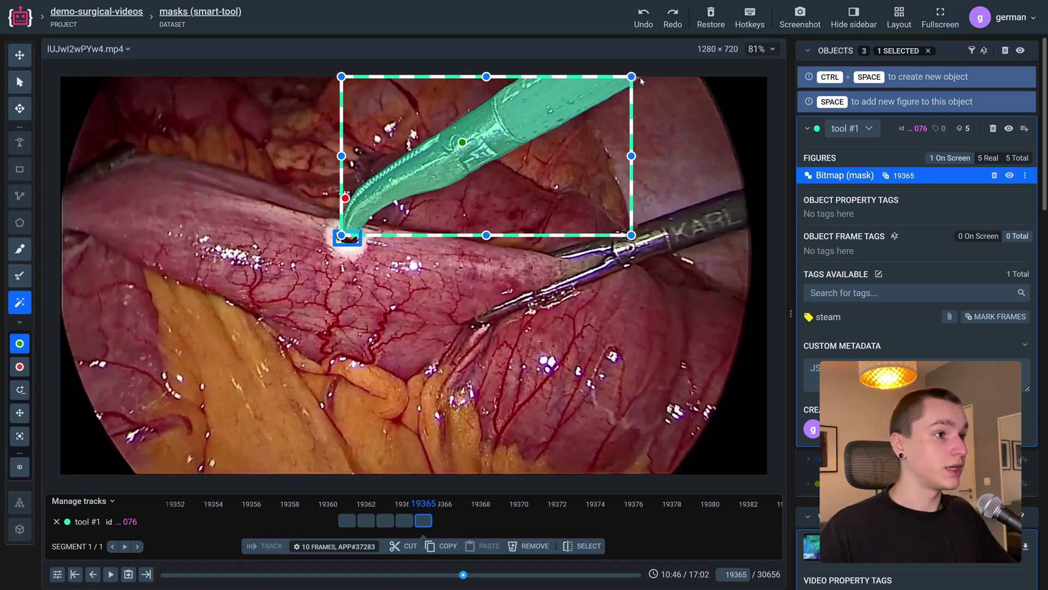
{"action": "left_click_drag", "start_coordinate": [632, 155], "coordinate": [644, 155]}
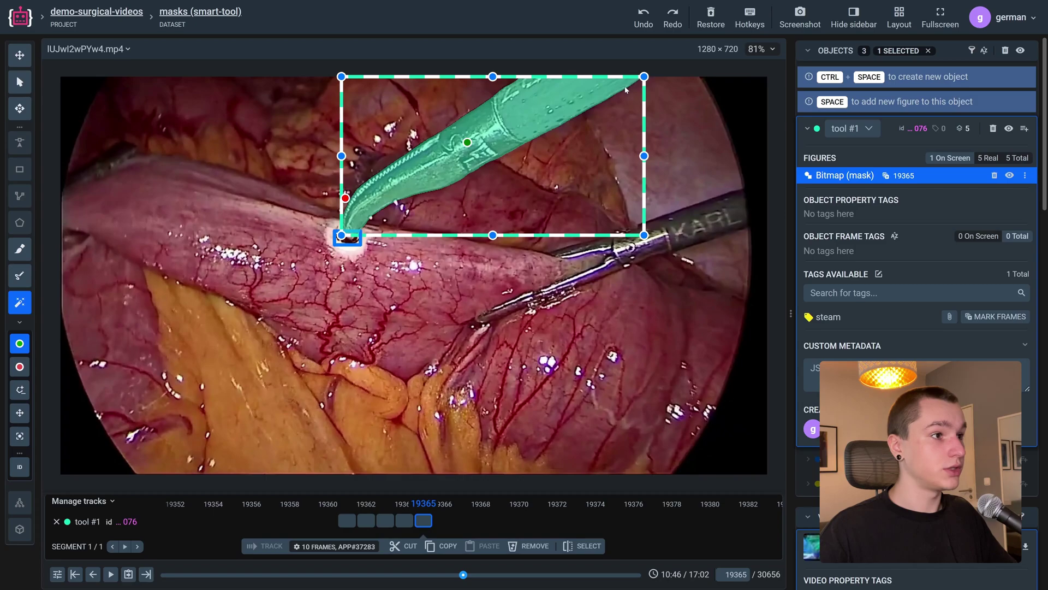
Carry the tool #1 mask forward to frame 19367 and extend its bounding box slightly at the instrument tip.
{"action": "key", "text": "d"}
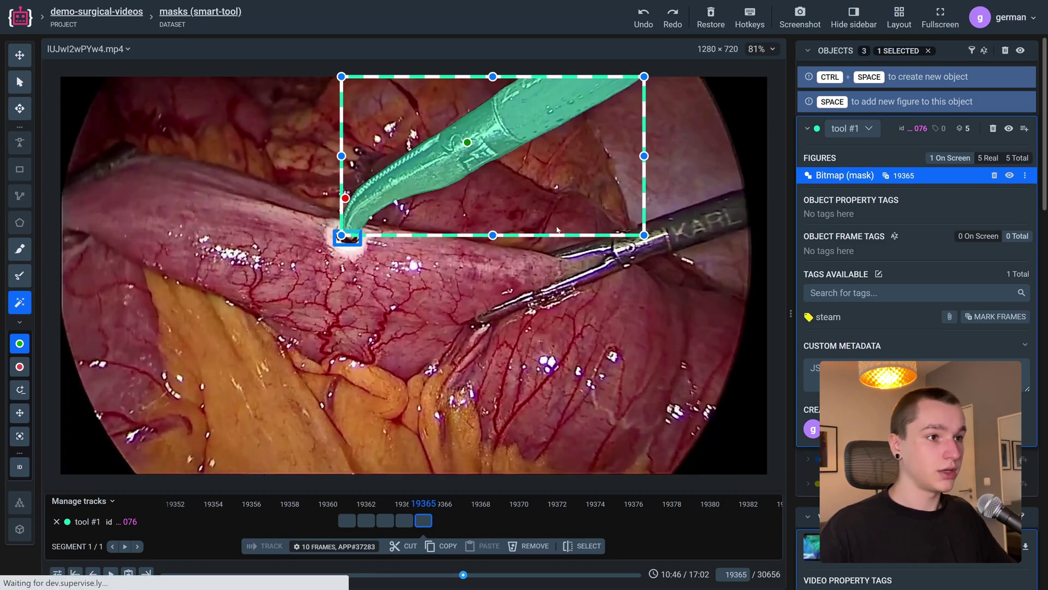
{"action": "key", "text": "d"}
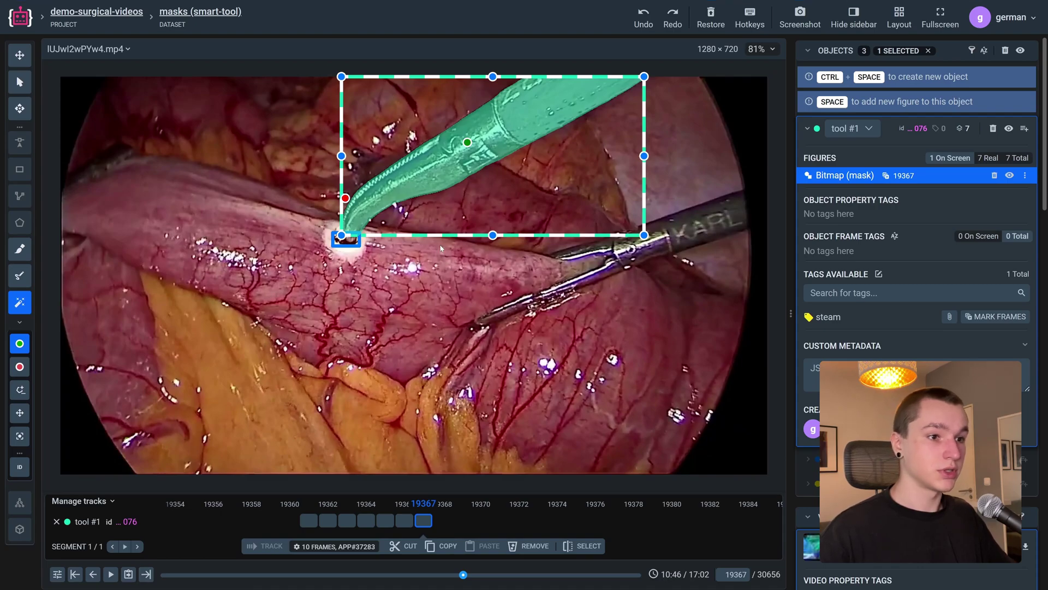
{"action": "left_click_drag", "start_coordinate": [342, 235], "coordinate": [339, 241]}
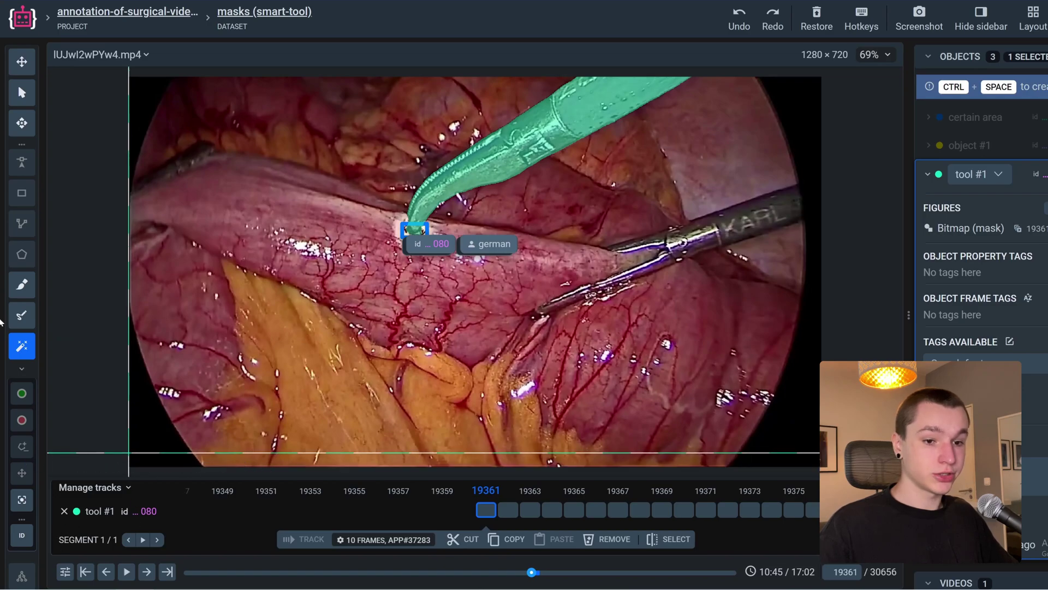
Set the video playback speed to 30% and play the tool #1 segment to review the mask.
{"action": "left_click", "coordinate": [65, 572]}
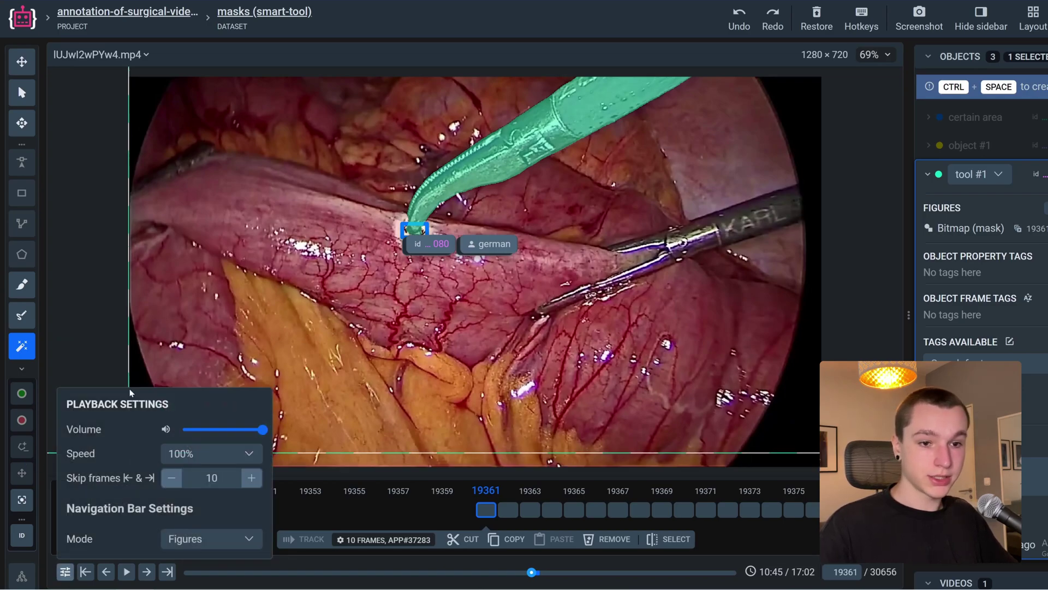
{"action": "left_click", "coordinate": [207, 453]}
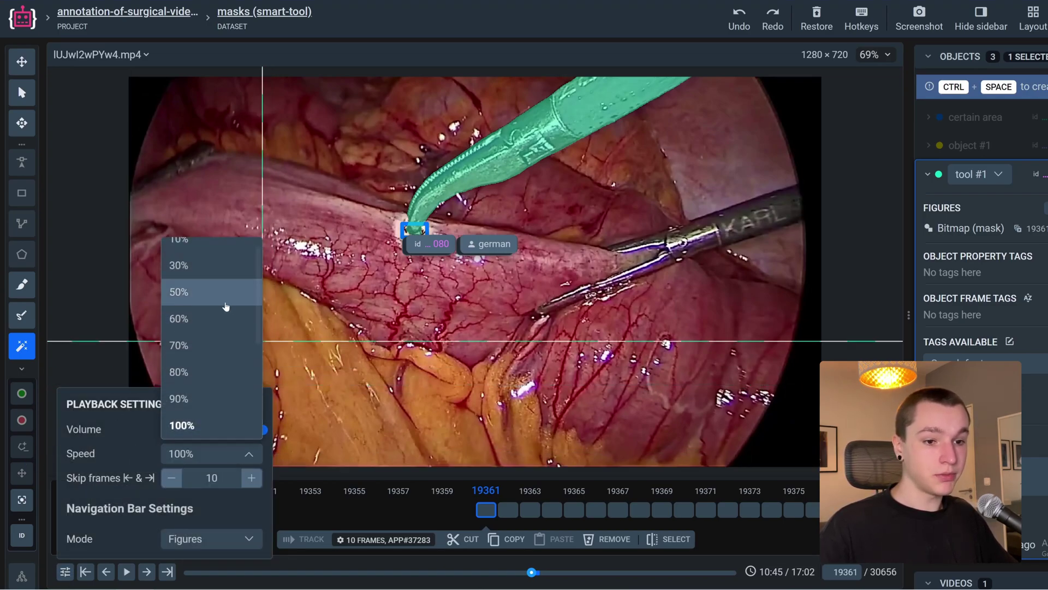
{"action": "left_click", "coordinate": [206, 266]}
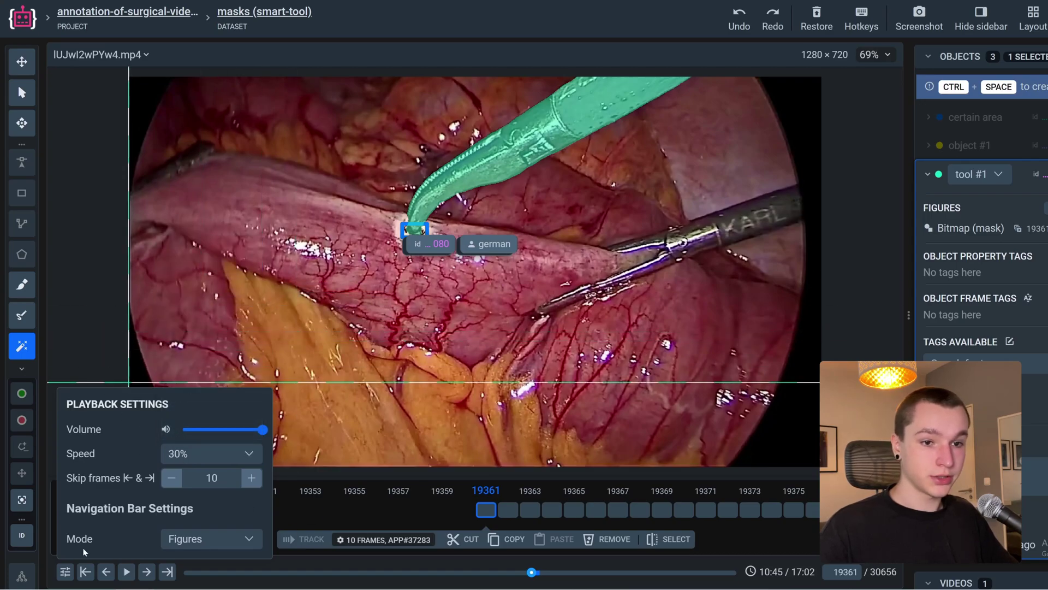
{"action": "left_click", "coordinate": [276, 526]}
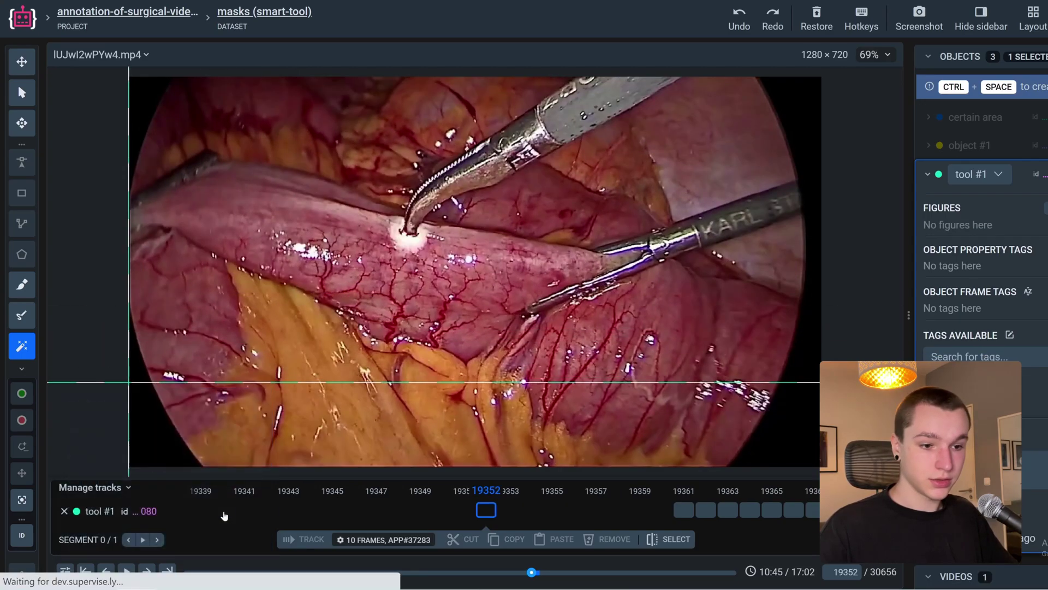
{"action": "left_click", "coordinate": [144, 540]}
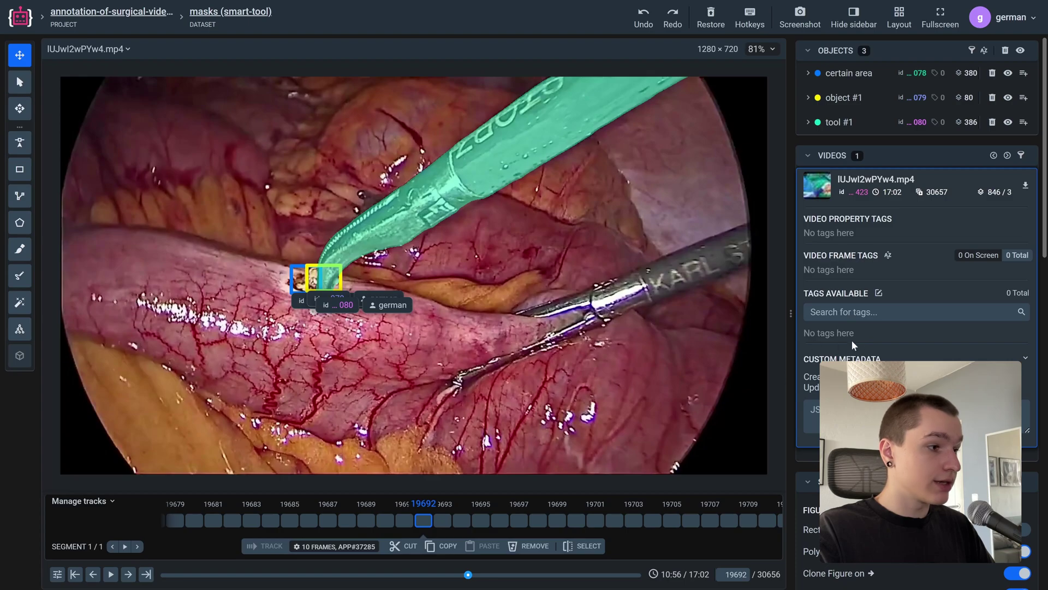
Create a project tag titled steam for videos and objects with value type None, and reload the annotation page.
{"action": "left_click", "coordinate": [877, 296]}
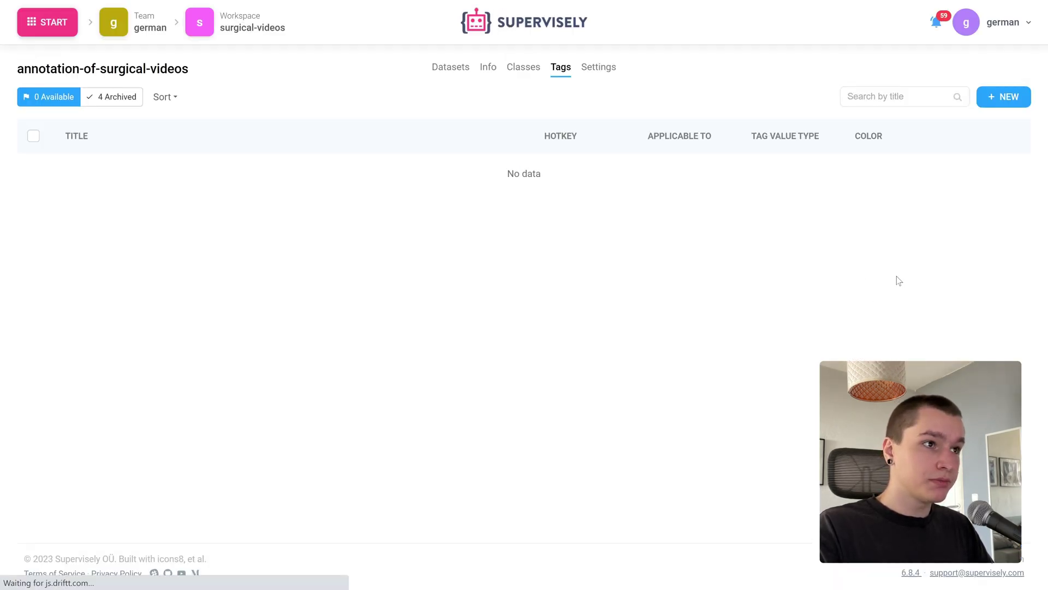
{"action": "left_click", "coordinate": [1005, 94]}
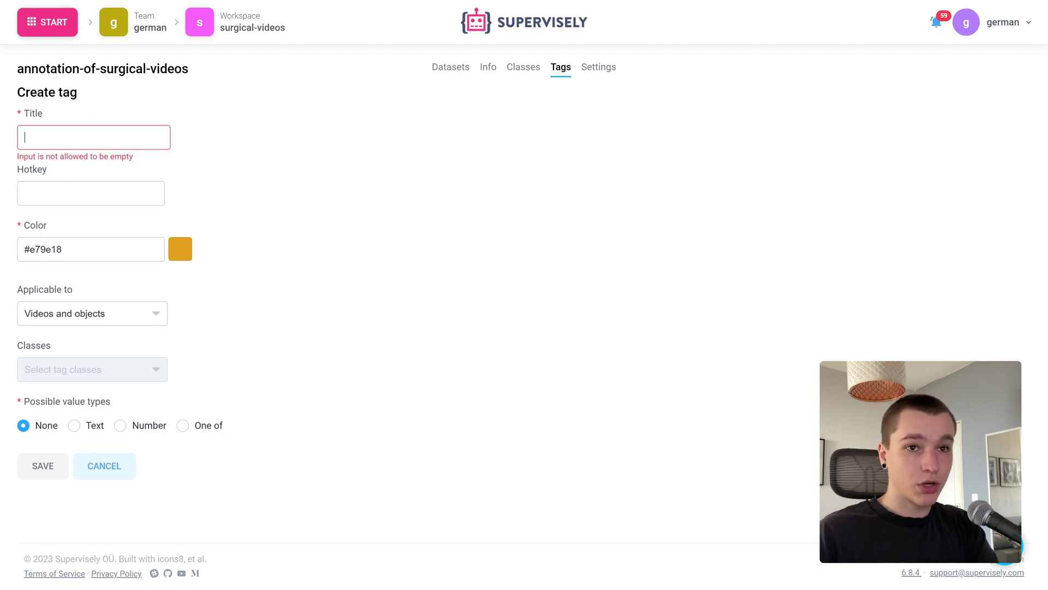
{"action": "type", "text": "steam"}
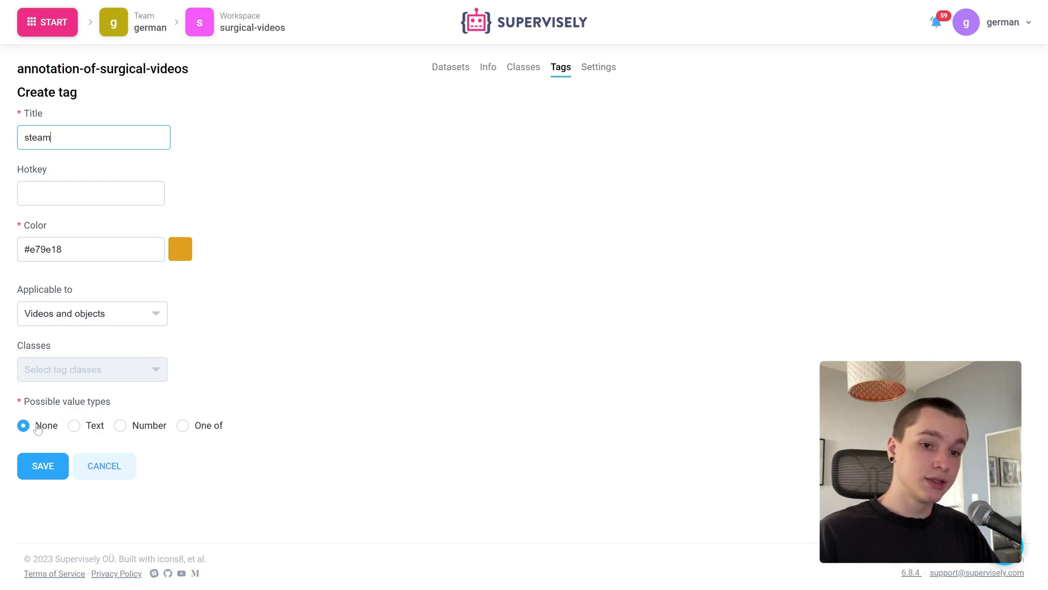
{"action": "left_click", "coordinate": [49, 465]}
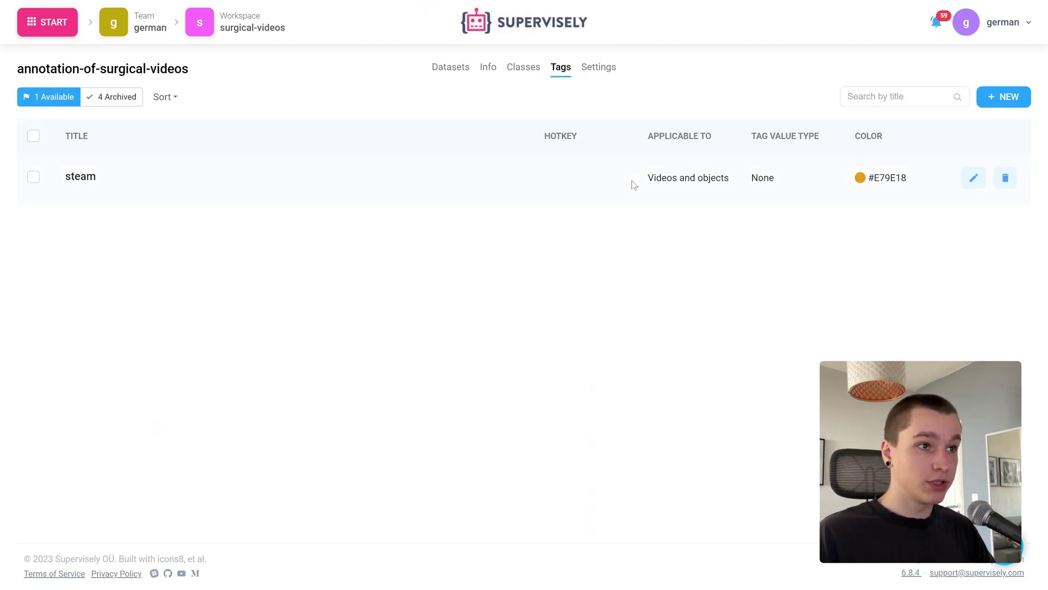
{"action": "key", "text": "ctrl+w"}
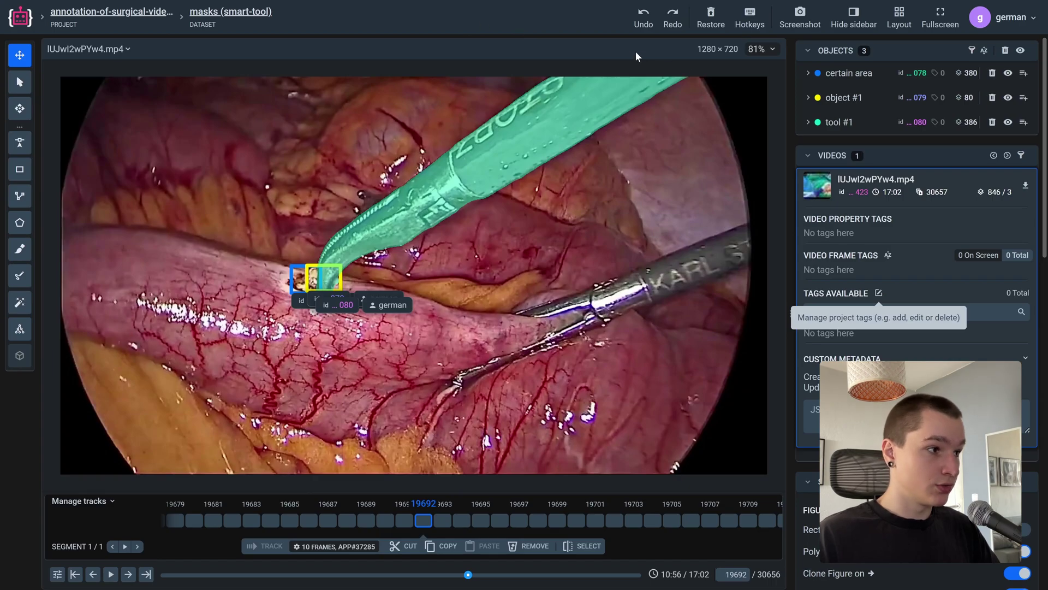
{"action": "key", "text": "F5"}
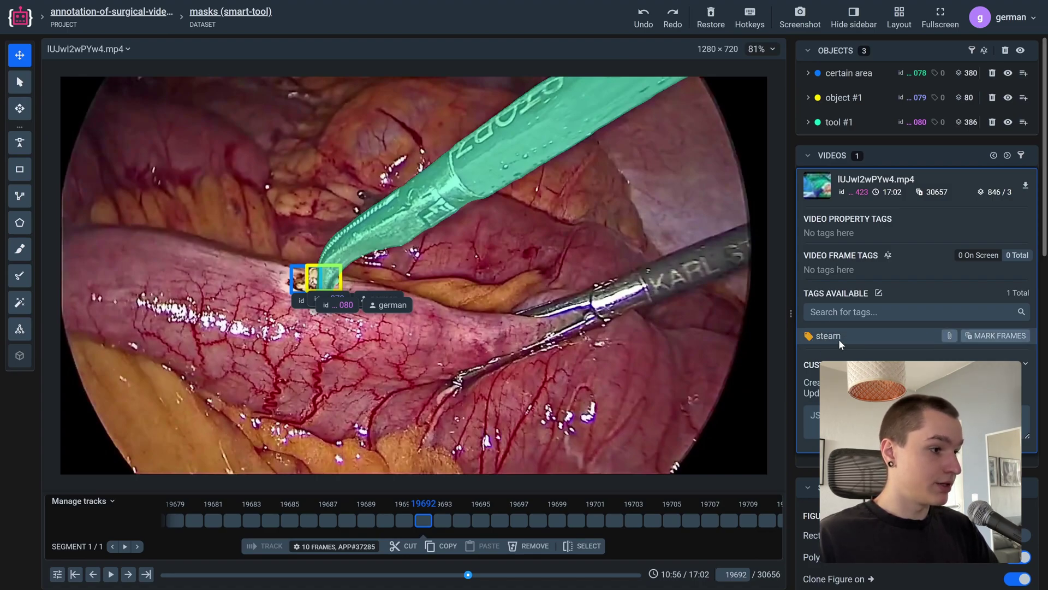
Mark the video frame range 19633 to 19682 with the steam tag.
{"action": "left_click", "coordinate": [987, 338]}
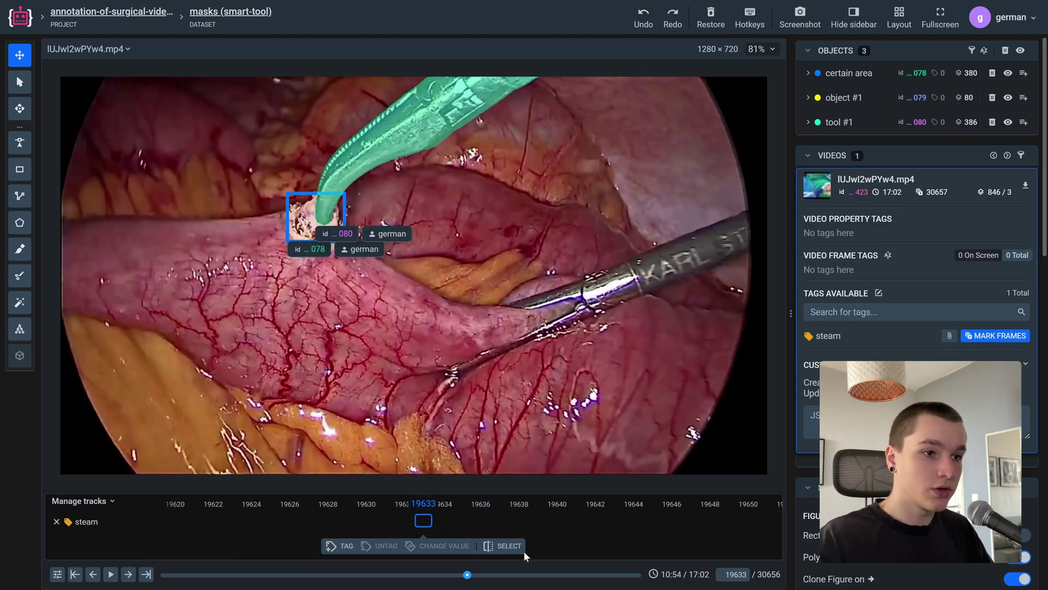
{"action": "left_click", "coordinate": [519, 548]}
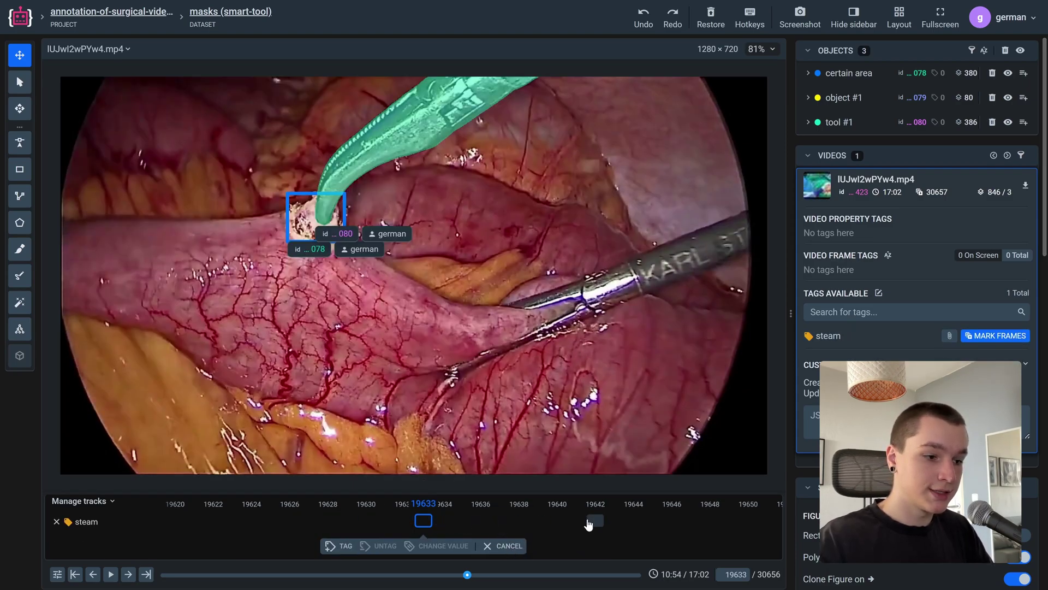
{"action": "key", "text": "shift+space"}
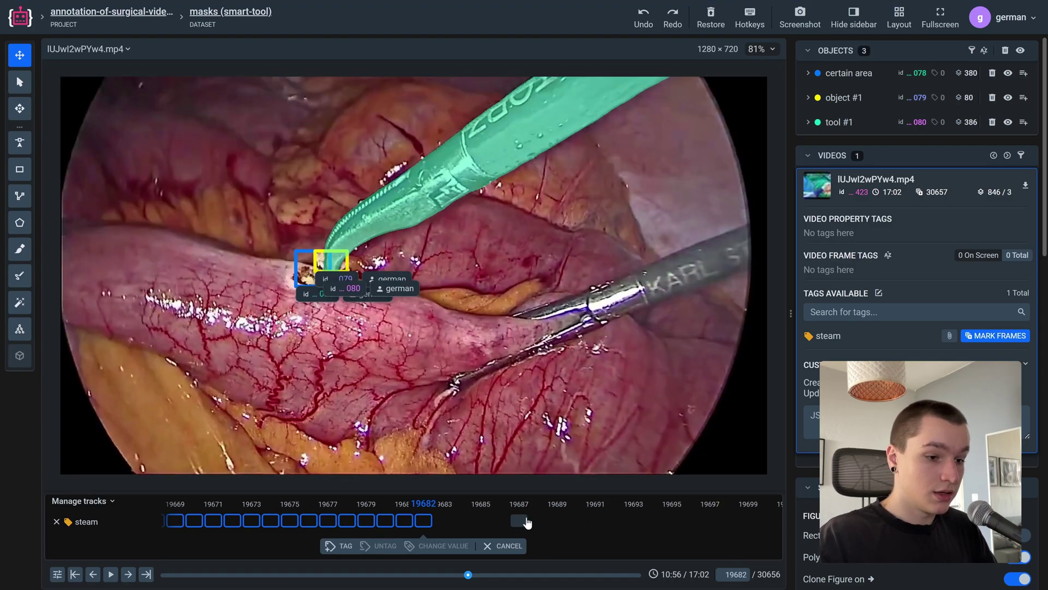
{"action": "left_click", "coordinate": [384, 520]}
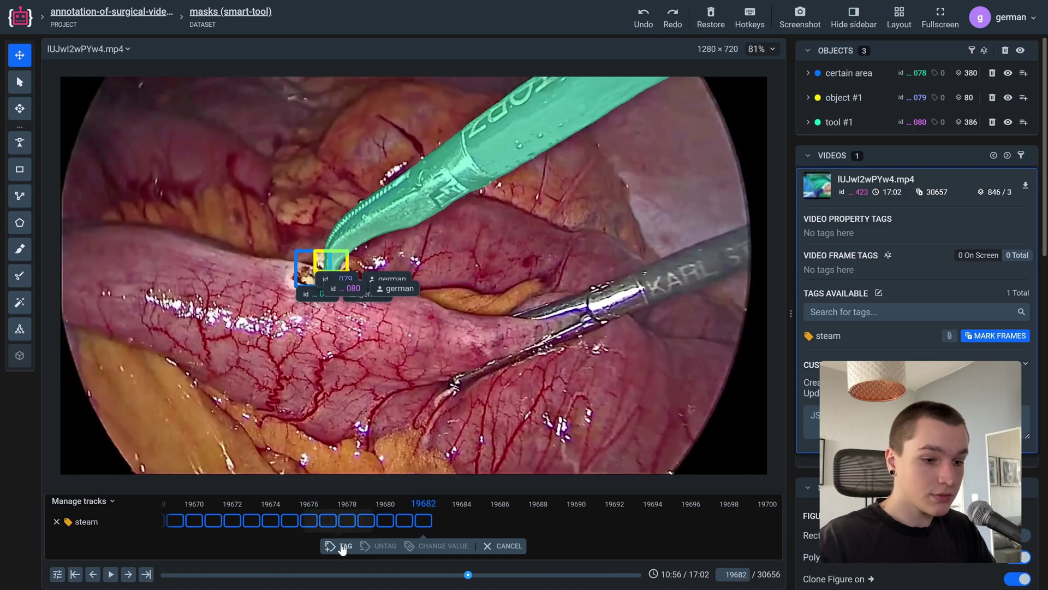
{"action": "left_click", "coordinate": [343, 546]}
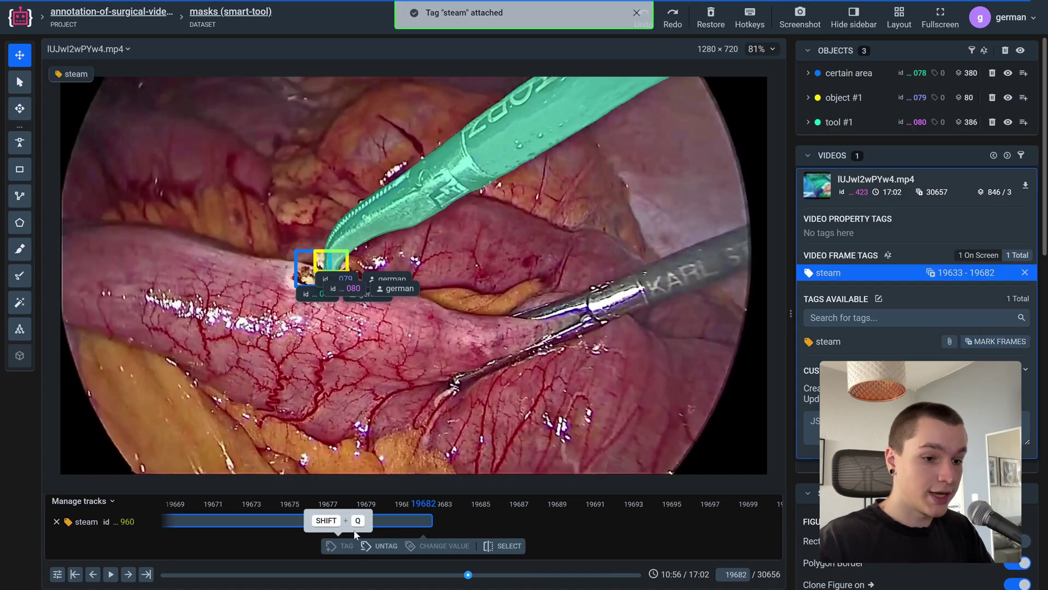
Play the video from frame 19633 through the steam-tagged range to check the tag's coverage.
{"action": "left_click", "coordinate": [192, 522]}
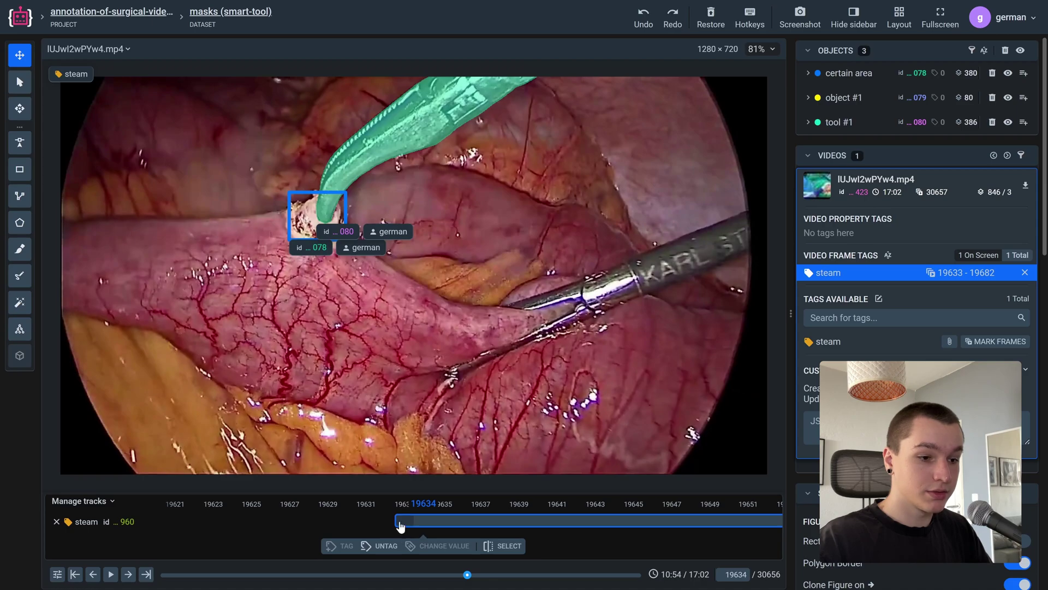
{"action": "left_click", "coordinate": [400, 525]}
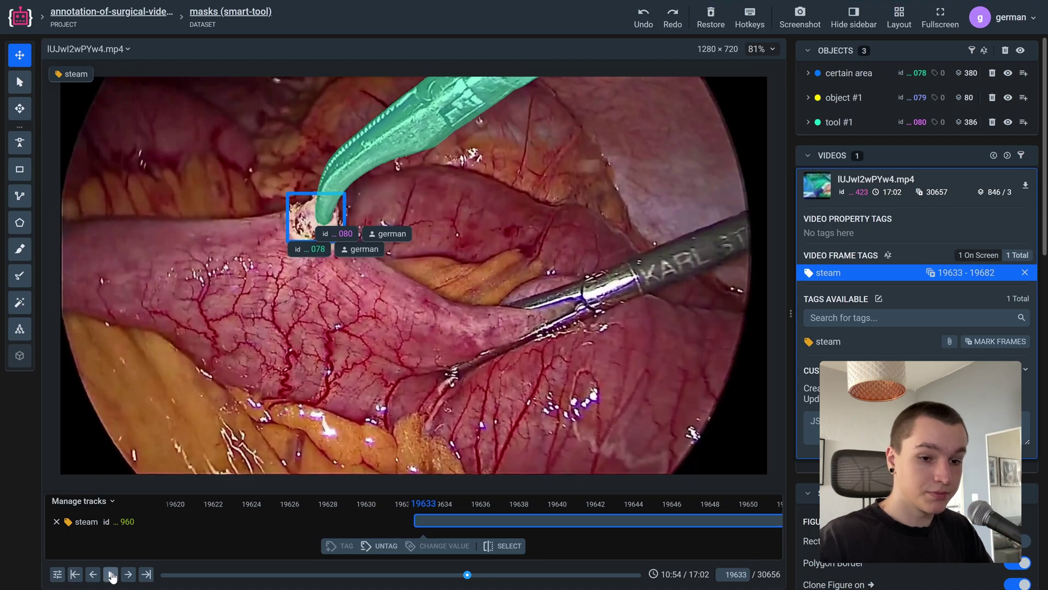
{"action": "left_click", "coordinate": [111, 574]}
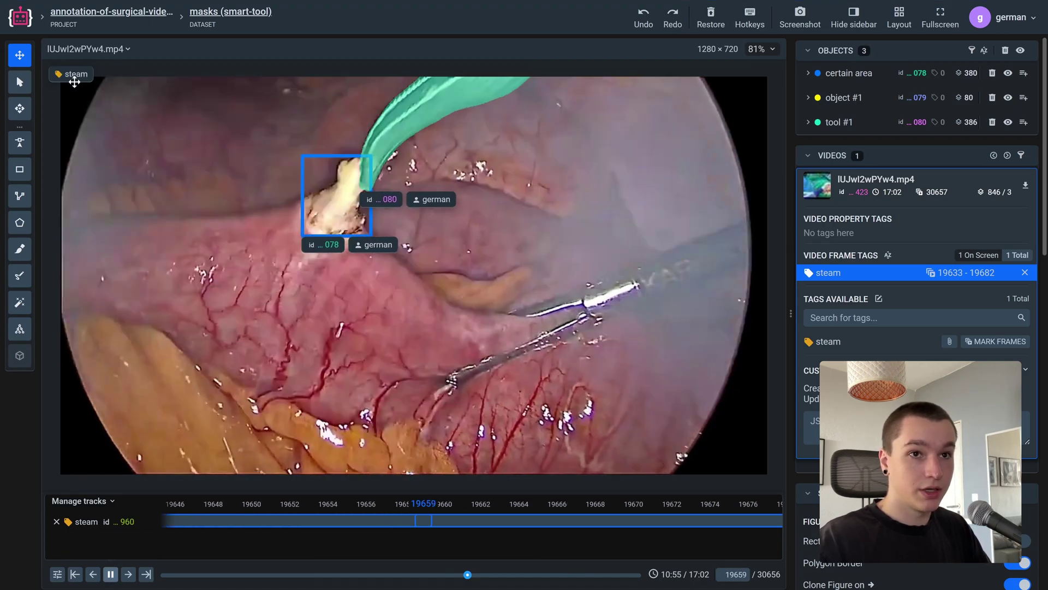
{"action": "left_click", "coordinate": [110, 574]}
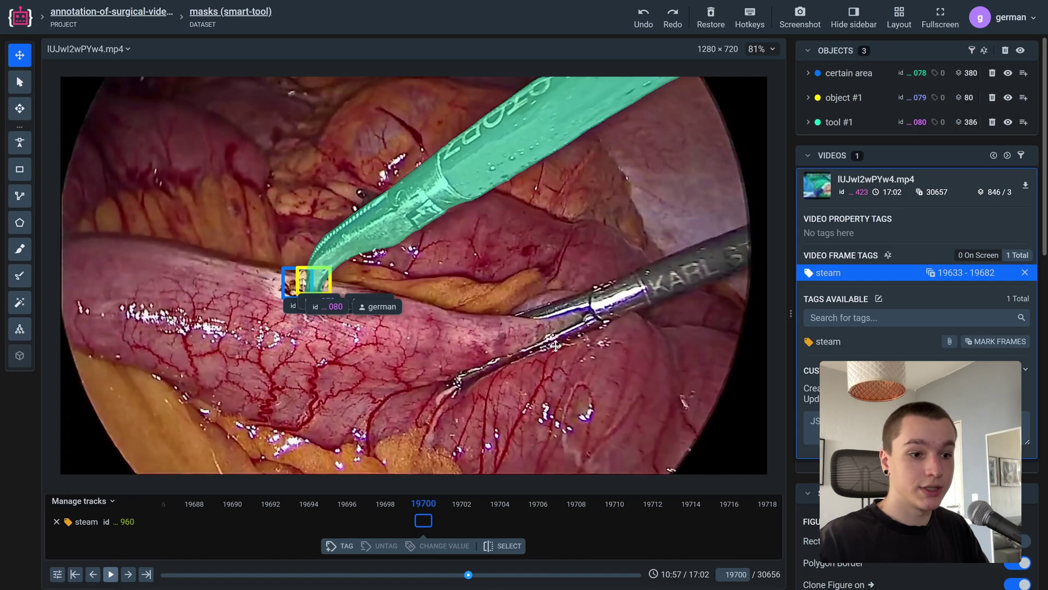